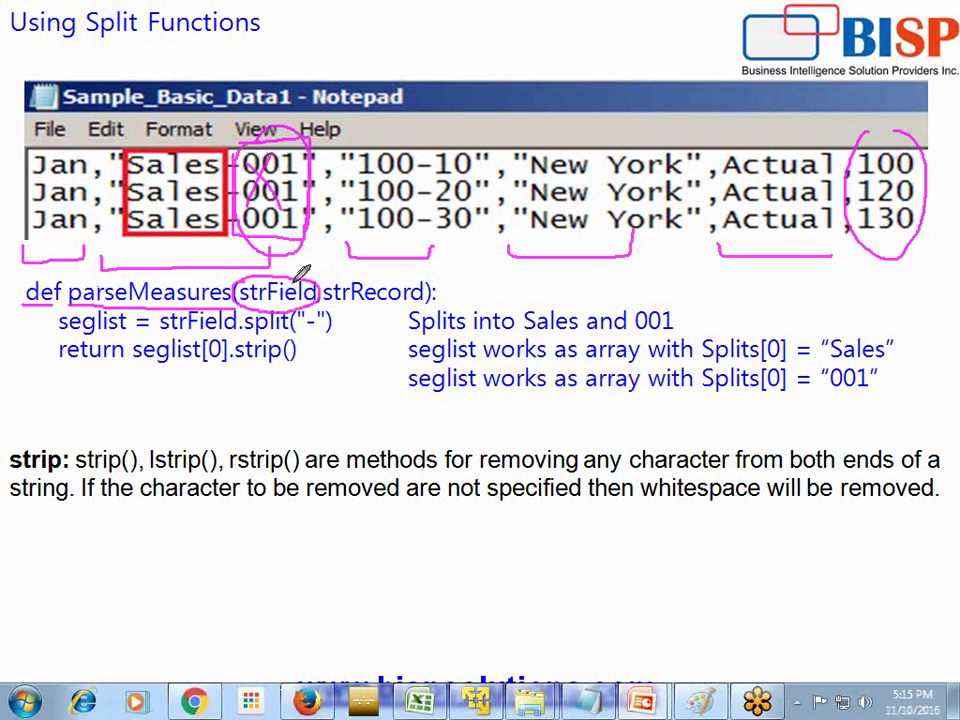
- Circle the strRecord parameter on the split-functions slide with the magenta pen
{"action": "mouse_move", "coordinate": [332, 294]}
{"action": "left_mouse_down"}
{"action": "mouse_move", "coordinate": [429, 300]}
{"action": "mouse_move", "coordinate": [322, 282]}
{"action": "left_mouse_up"}
- Draw an arrow, underline and circle on the Jan data rows, then erase all ink with E
{"action": "mouse_move", "coordinate": [2, 155]}
{"action": "left_mouse_down"}
{"action": "mouse_move", "coordinate": [38, 158]}
{"action": "mouse_move", "coordinate": [30, 168]}
{"action": "left_mouse_up"}
{"action": "left_click_drag", "start_coordinate": [22, 262], "coordinate": [898, 246]}
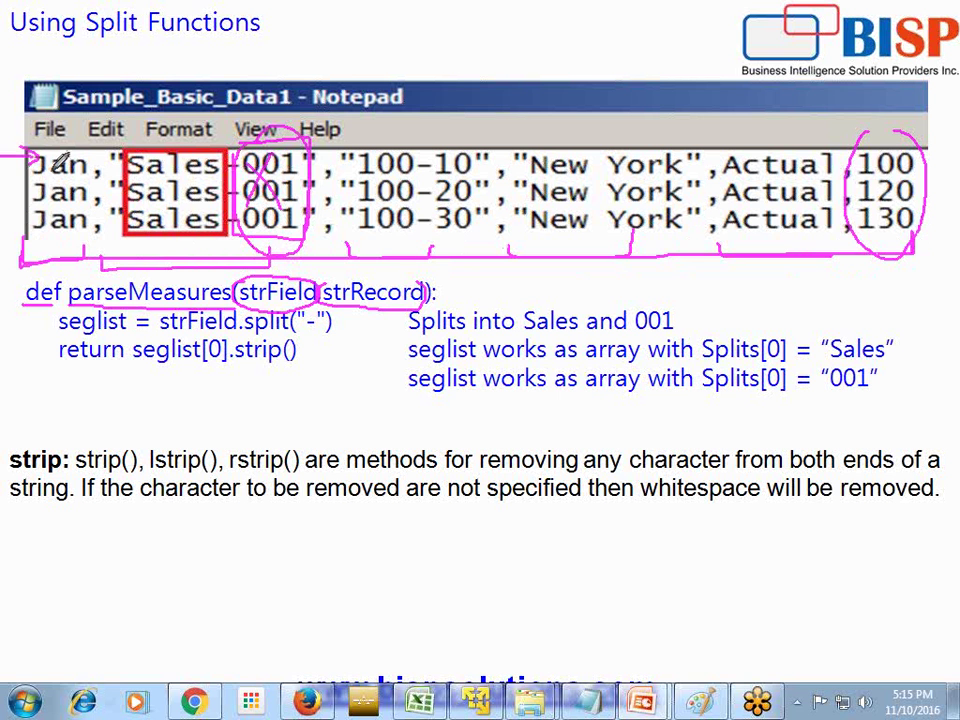
{"action": "mouse_move", "coordinate": [40, 138]}
{"action": "left_mouse_down"}
{"action": "mouse_move", "coordinate": [55, 240]}
{"action": "mouse_move", "coordinate": [90, 150]}
{"action": "left_mouse_up"}
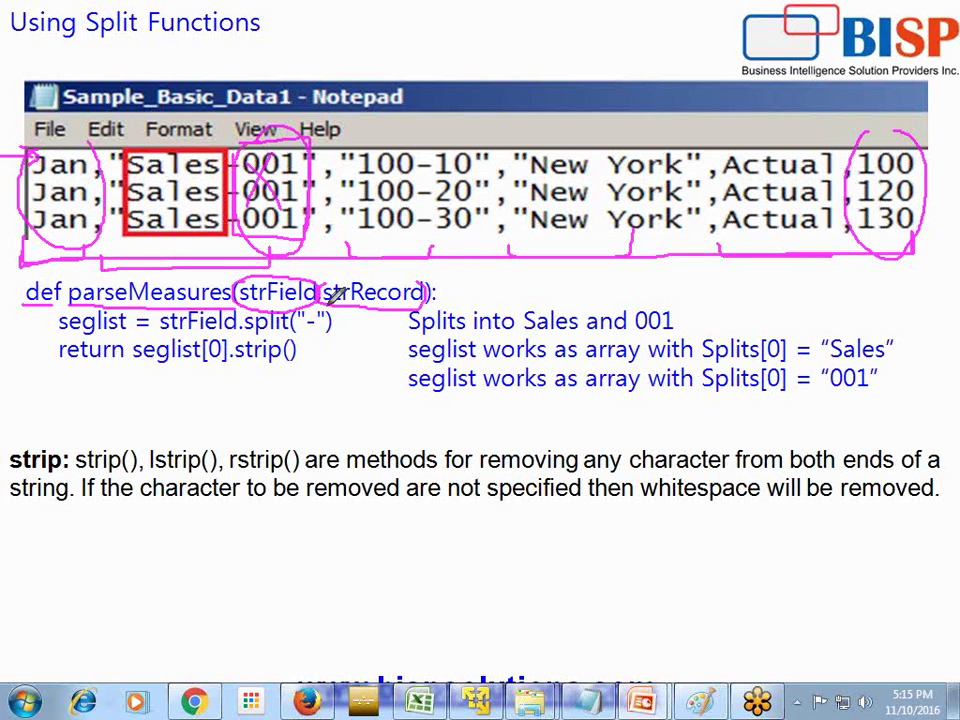
{"action": "key", "text": "e"}
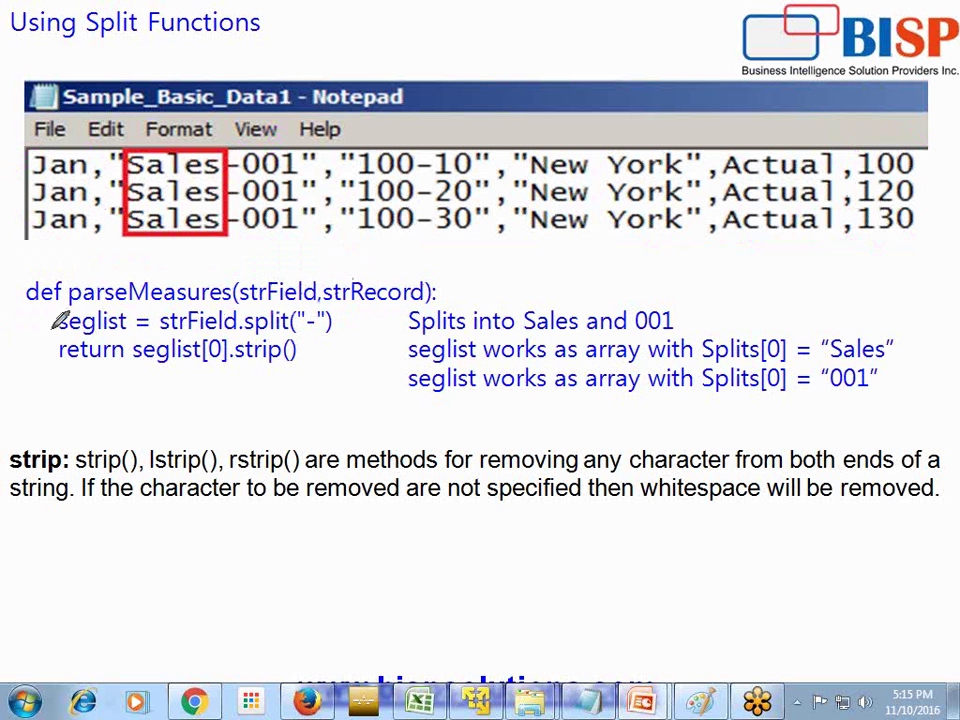
- Circle seglist and strField, underline the split call, and bracket Sales-001 with its dash
{"action": "mouse_move", "coordinate": [60, 322]}
{"action": "left_mouse_down"}
{"action": "mouse_move", "coordinate": [58, 332]}
{"action": "mouse_move", "coordinate": [138, 322]}
{"action": "mouse_move", "coordinate": [128, 310]}
{"action": "mouse_move", "coordinate": [64, 297]}
{"action": "left_mouse_up"}
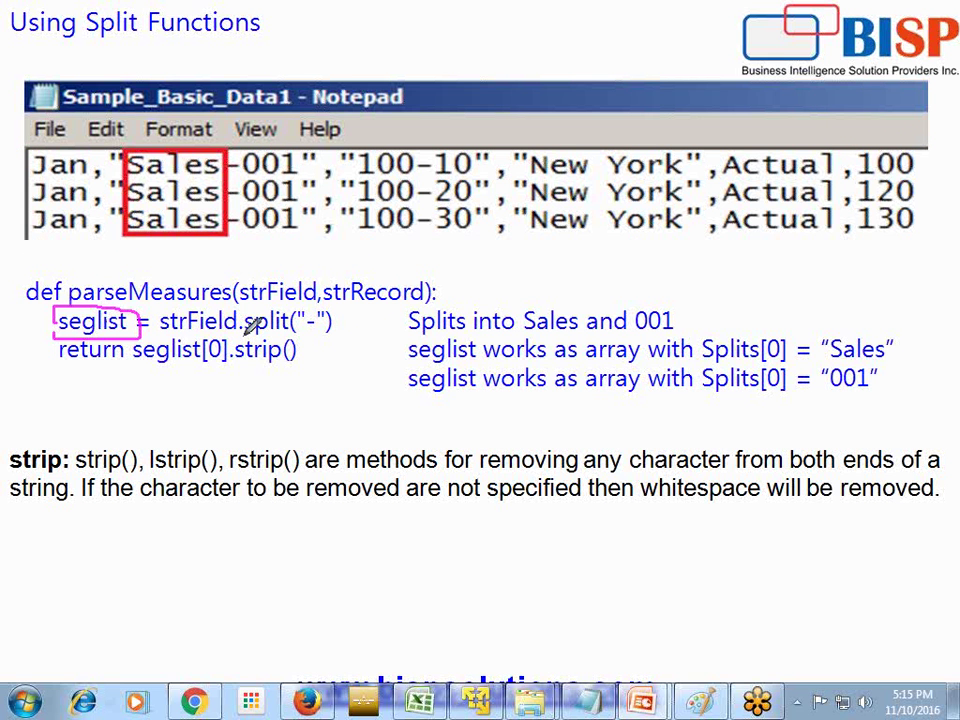
{"action": "left_click_drag", "start_coordinate": [240, 337], "coordinate": [336, 334]}
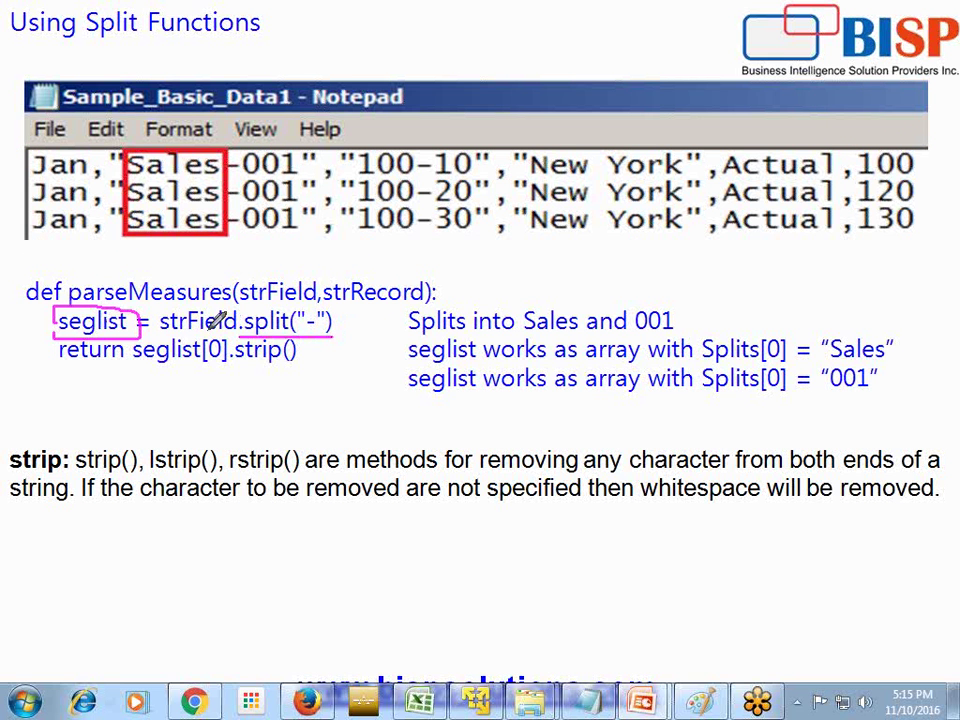
{"action": "mouse_move", "coordinate": [250, 276]}
{"action": "left_mouse_down"}
{"action": "mouse_move", "coordinate": [262, 308]}
{"action": "mouse_move", "coordinate": [310, 306]}
{"action": "mouse_move", "coordinate": [318, 286]}
{"action": "left_mouse_up"}
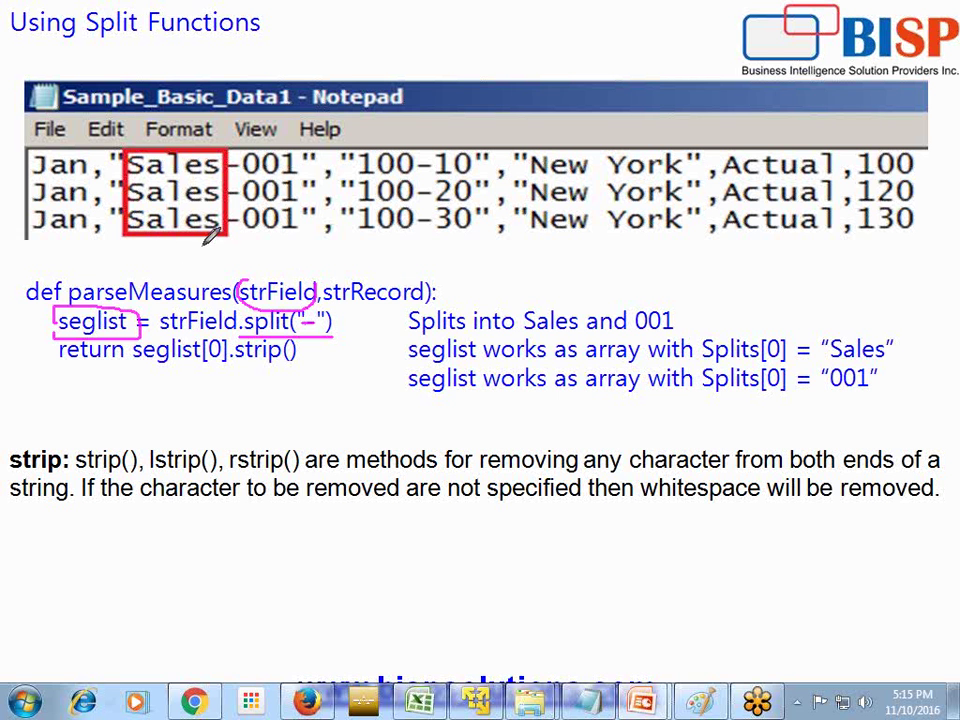
{"action": "mouse_move", "coordinate": [117, 240]}
{"action": "left_mouse_down"}
{"action": "mouse_move", "coordinate": [118, 256]}
{"action": "mouse_move", "coordinate": [270, 252]}
{"action": "mouse_move", "coordinate": [297, 242]}
{"action": "left_mouse_up"}
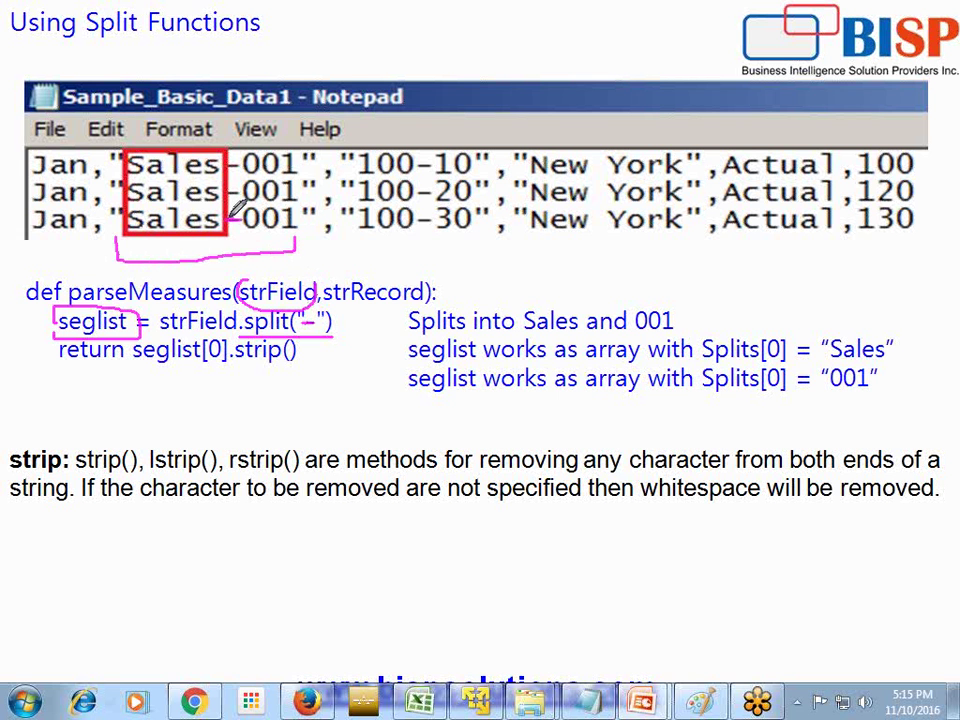
{"action": "left_click_drag", "start_coordinate": [226, 220], "coordinate": [240, 221]}
- Underline Sales, 001 and seglist in the explanation, and bracket both Splits results
{"action": "left_click_drag", "start_coordinate": [522, 333], "coordinate": [700, 333]}
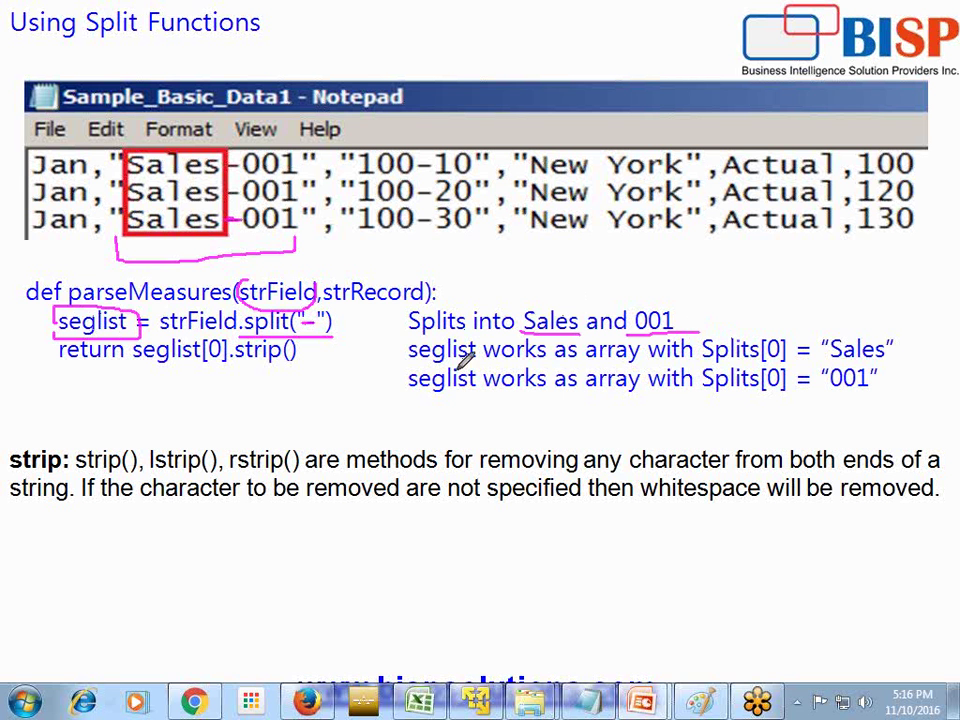
{"action": "left_click_drag", "start_coordinate": [408, 367], "coordinate": [497, 366]}
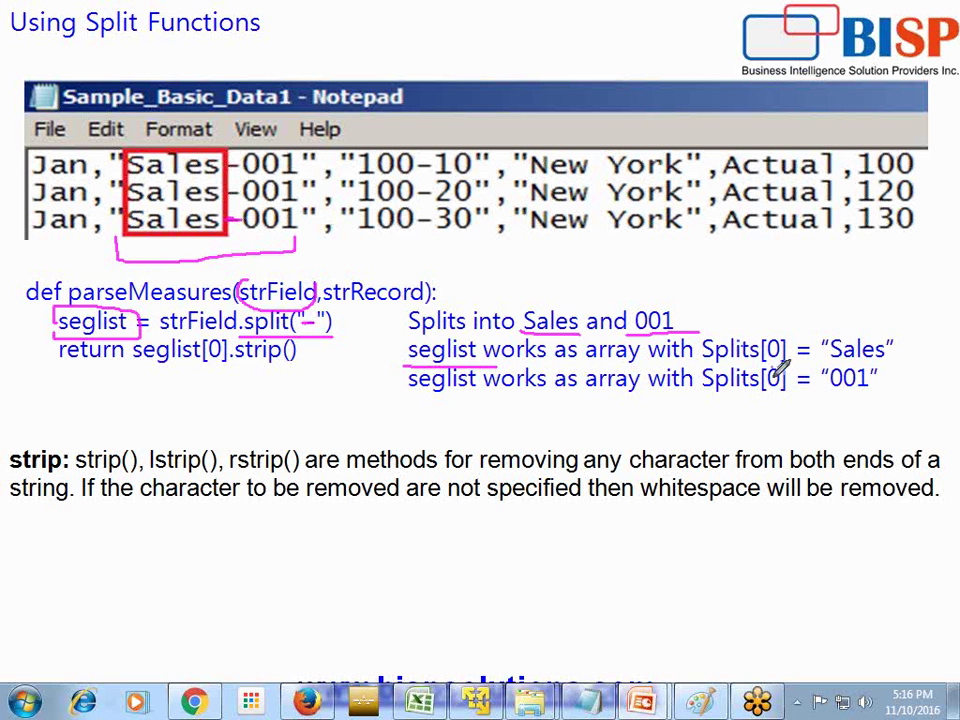
{"action": "mouse_move", "coordinate": [771, 372]}
{"action": "left_mouse_down"}
{"action": "mouse_move", "coordinate": [771, 400]}
{"action": "mouse_move", "coordinate": [877, 400]}
{"action": "left_mouse_up"}
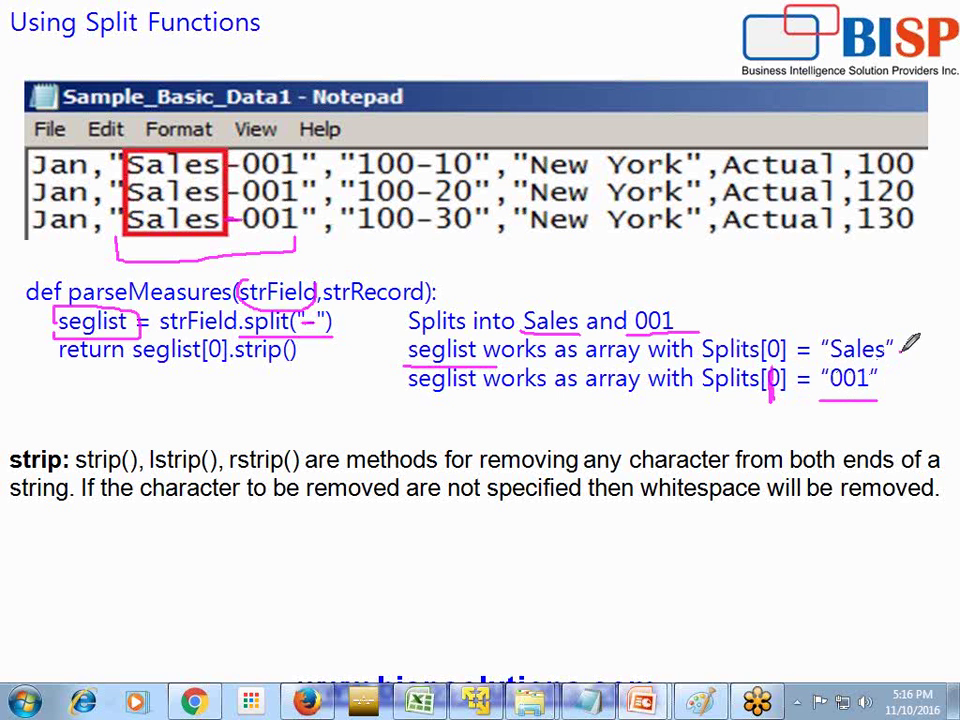
{"action": "left_click_drag", "start_coordinate": [903, 352], "coordinate": [905, 392]}
{"action": "left_click_drag", "start_coordinate": [905, 392], "coordinate": [880, 400]}
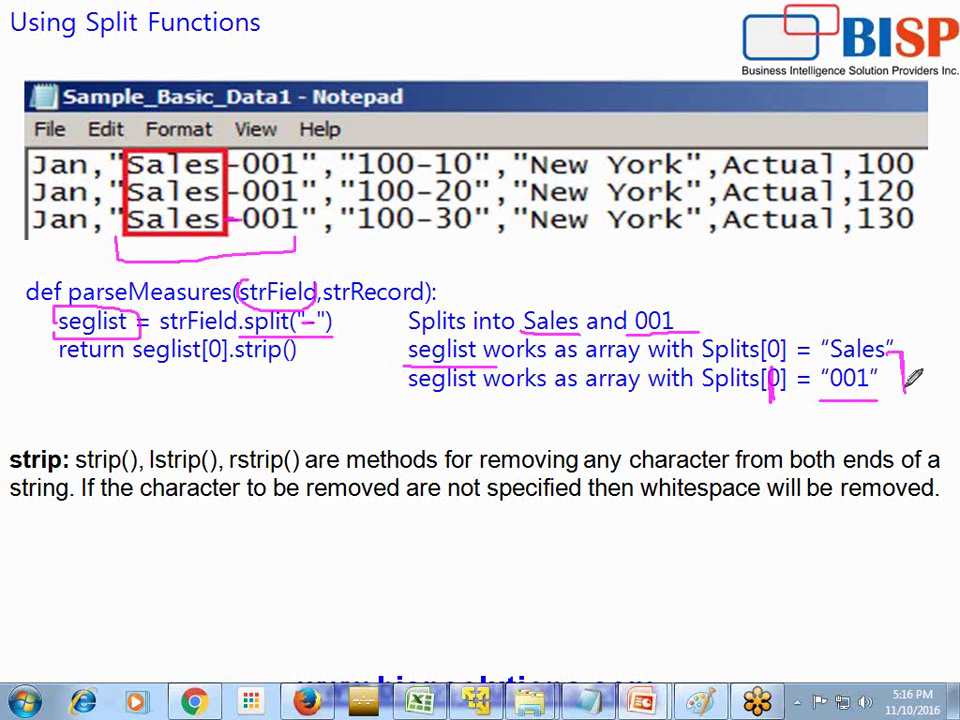
{"action": "left_click_drag", "start_coordinate": [905, 350], "coordinate": [880, 349]}
- Underline strip(), .strip() and seglist[0] in the code, and circle the resulting Sales value
{"action": "left_click_drag", "start_coordinate": [76, 470], "coordinate": [140, 472]}
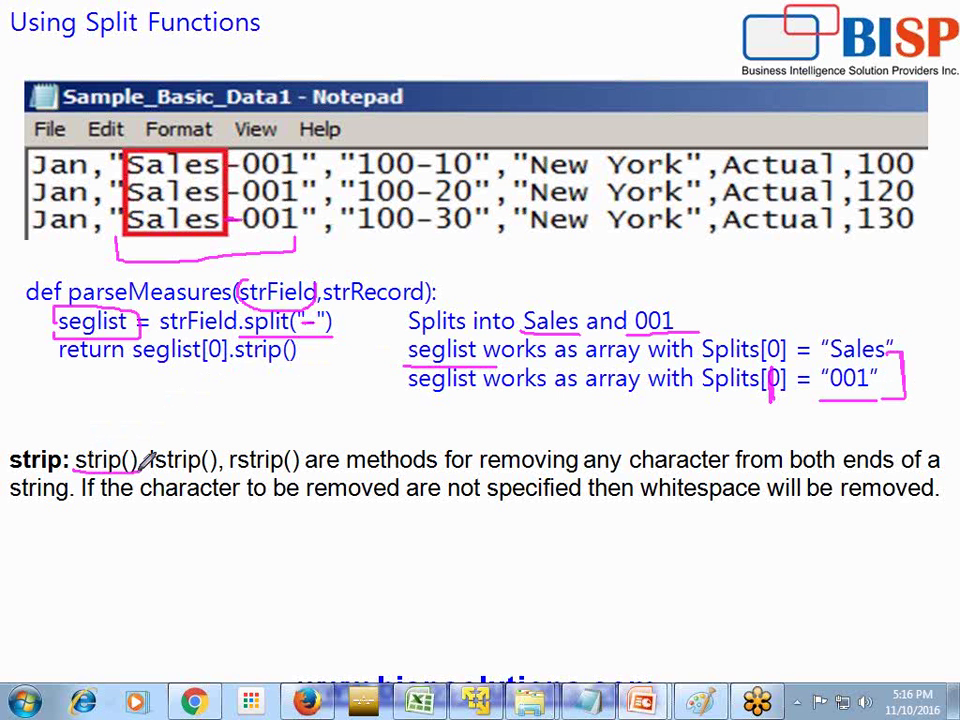
{"action": "left_click_drag", "start_coordinate": [222, 366], "coordinate": [334, 363]}
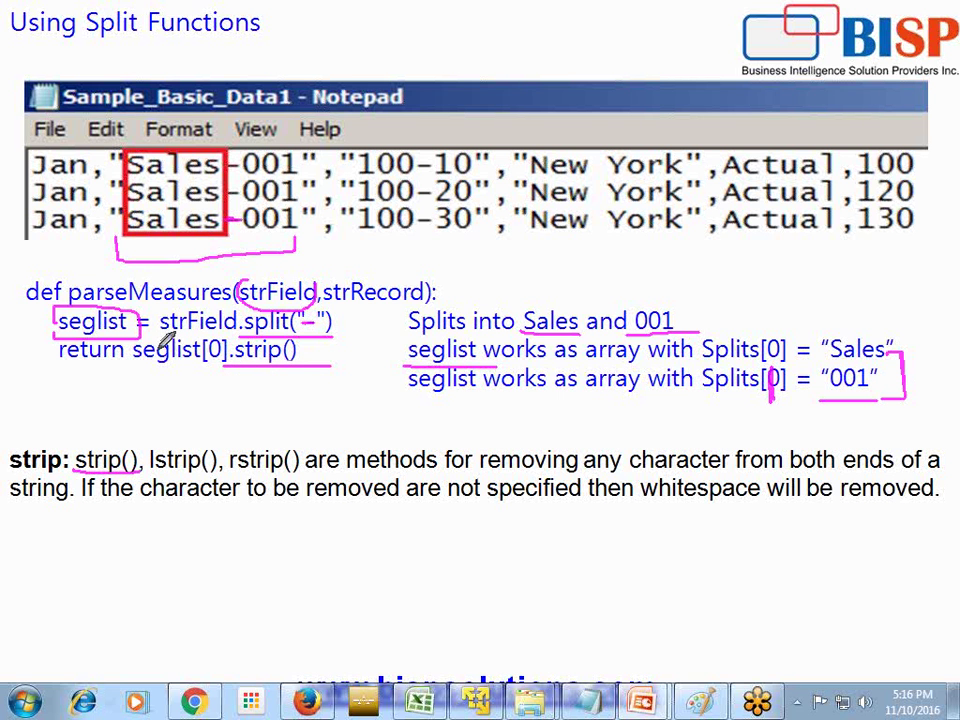
{"action": "left_click_drag", "start_coordinate": [134, 378], "coordinate": [228, 378]}
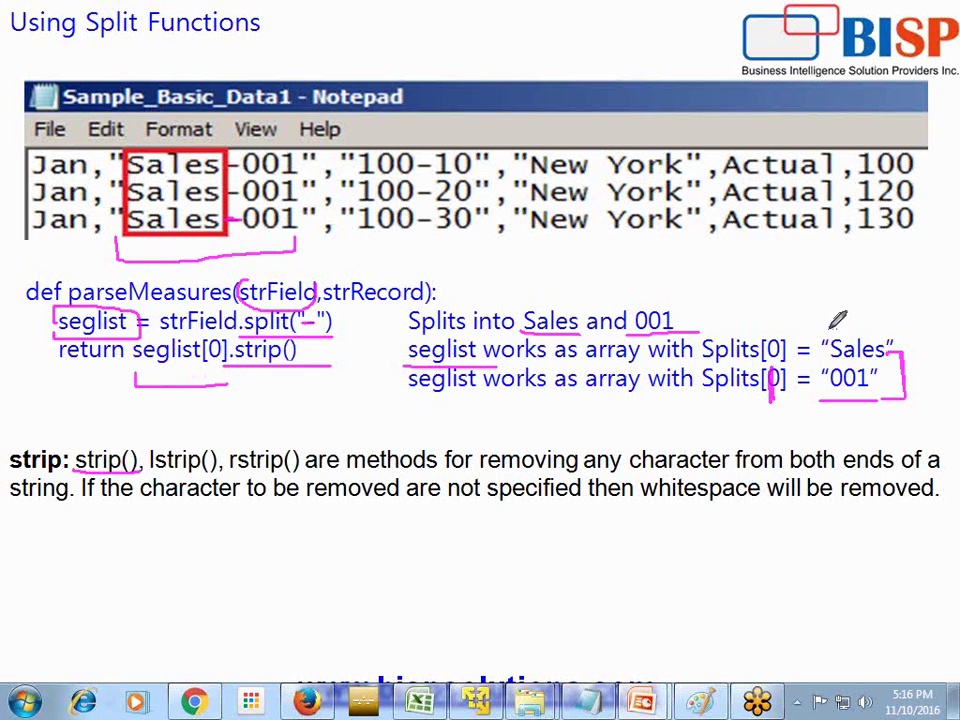
{"action": "mouse_move", "coordinate": [862, 333]}
{"action": "left_mouse_down"}
{"action": "mouse_move", "coordinate": [858, 345]}
{"action": "mouse_move", "coordinate": [890, 325]}
{"action": "left_mouse_up"}
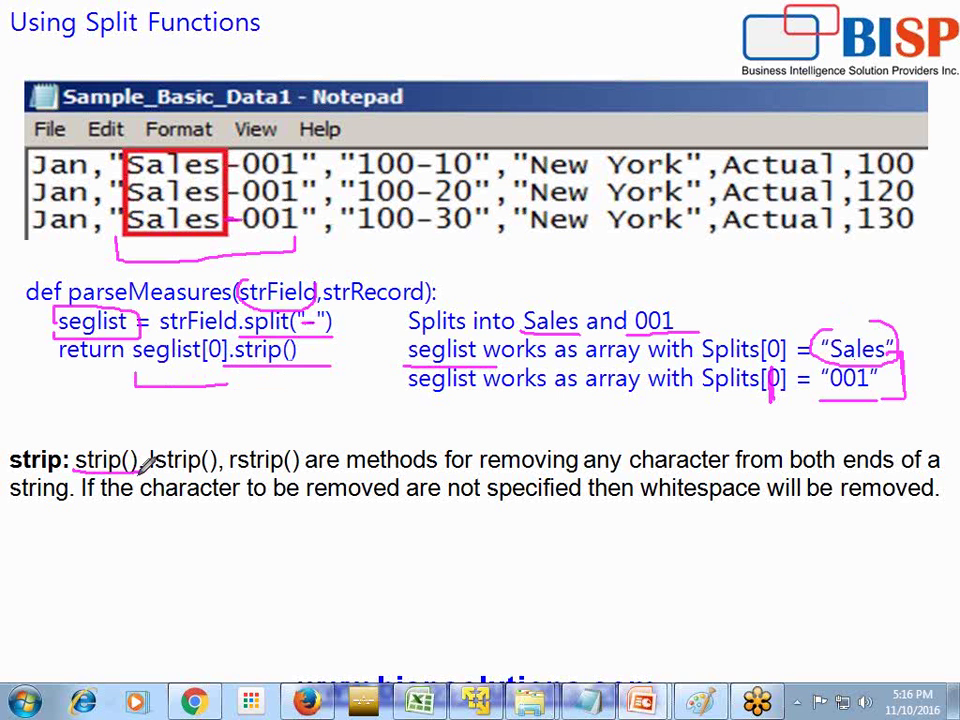
- Underline lstrip(), rstrip() and the whitespace-removal definition, then clear all pen markings
{"action": "left_click_drag", "start_coordinate": [150, 470], "coordinate": [926, 468]}
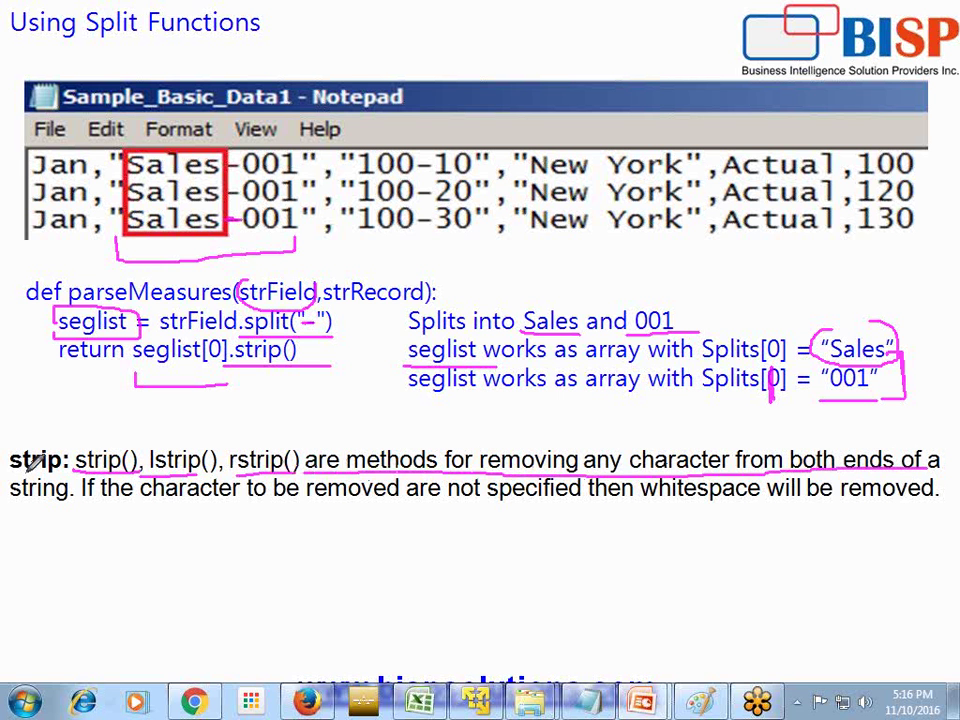
{"action": "left_click_drag", "start_coordinate": [8, 497], "coordinate": [588, 515]}
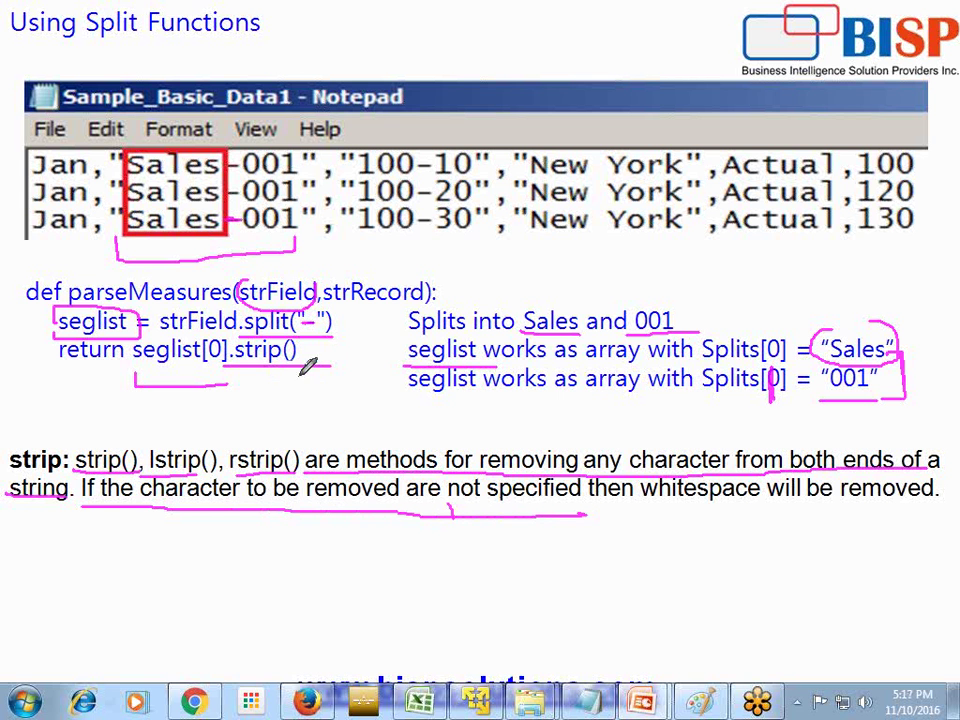
{"action": "mouse_move", "coordinate": [643, 516]}
{"action": "left_mouse_down"}
{"action": "mouse_move", "coordinate": [921, 519]}
{"action": "mouse_move", "coordinate": [943, 508]}
{"action": "left_mouse_up"}
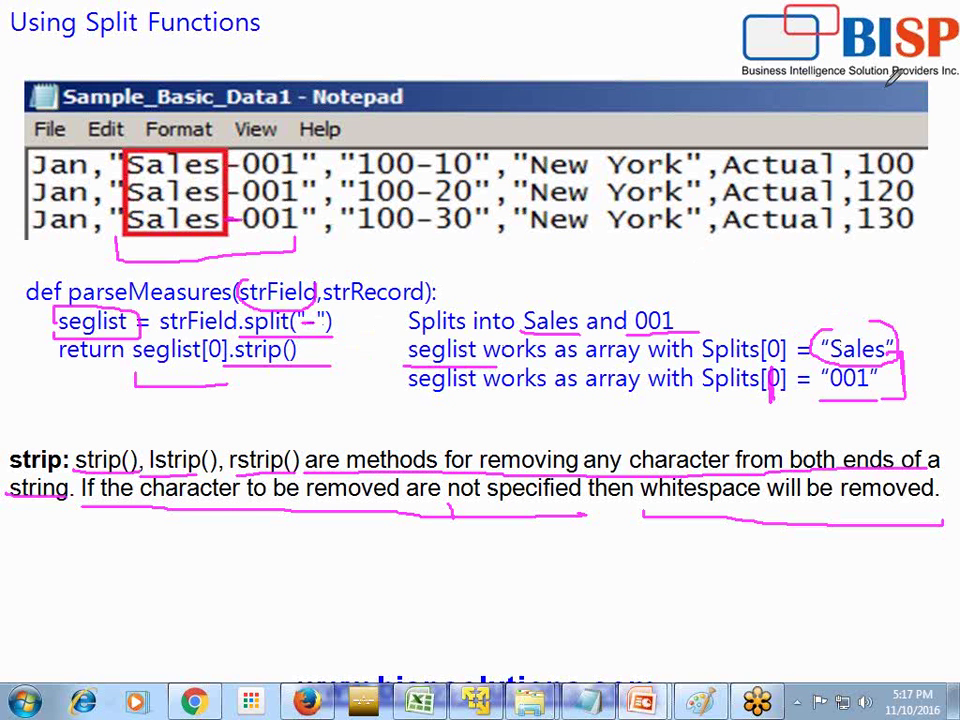
{"action": "key", "text": "Right"}
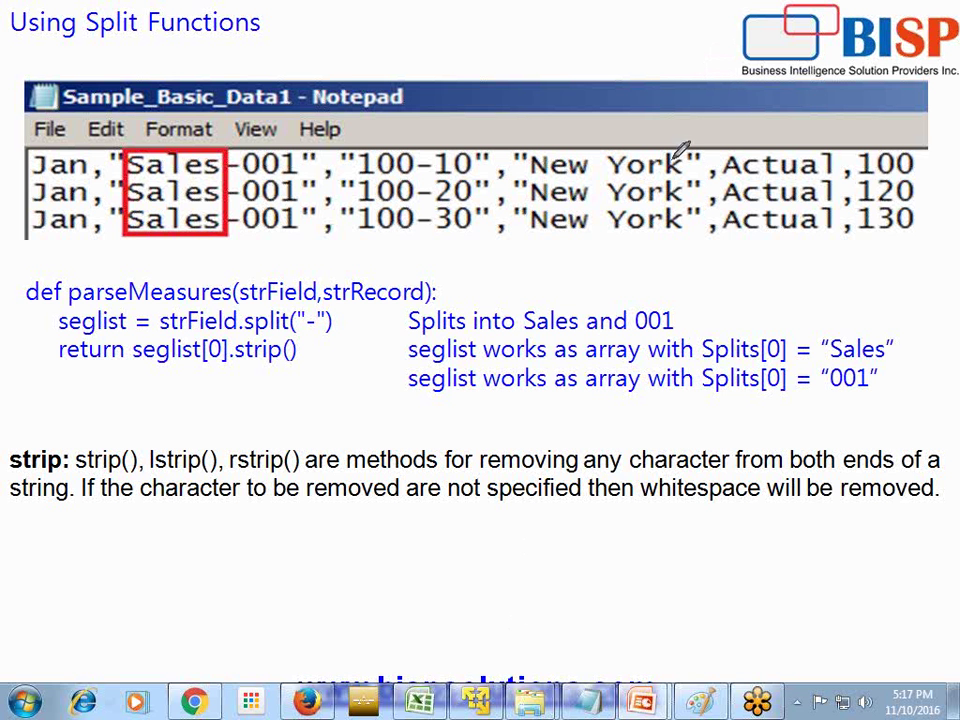
- In Essbase Administration Services, maximize the Sample.Basic outline editor and step down to Scenario
{"action": "key", "text": "alt+Tab"}
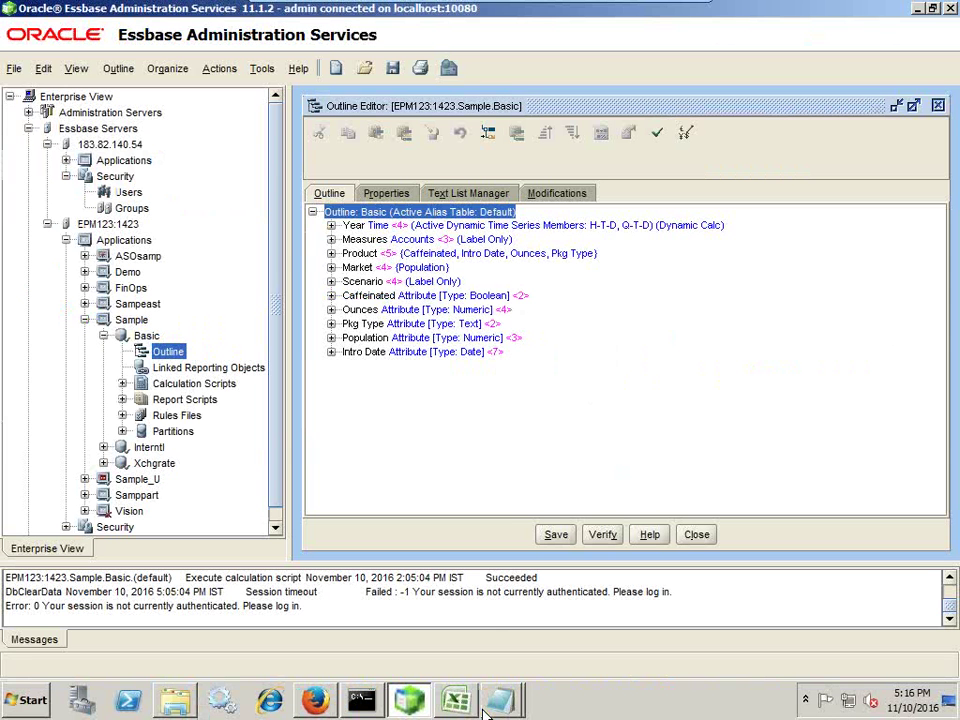
{"action": "double_click", "coordinate": [663, 110]}
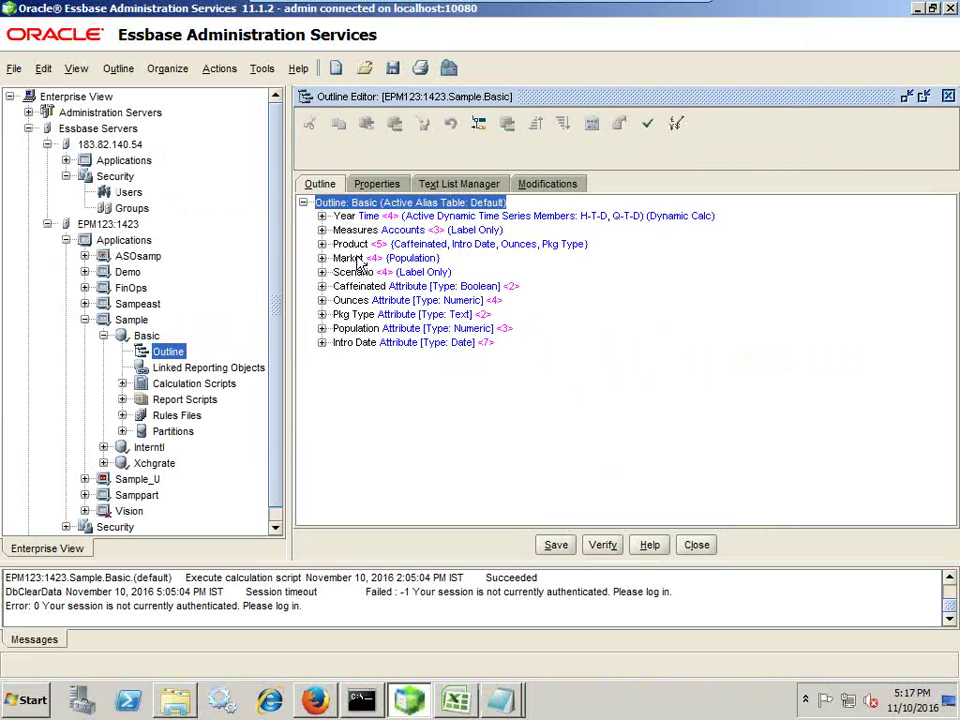
{"action": "key", "text": "Down"}
{"action": "key", "text": "Down"}
{"action": "key", "text": "Down"}
{"action": "key", "text": "Down"}
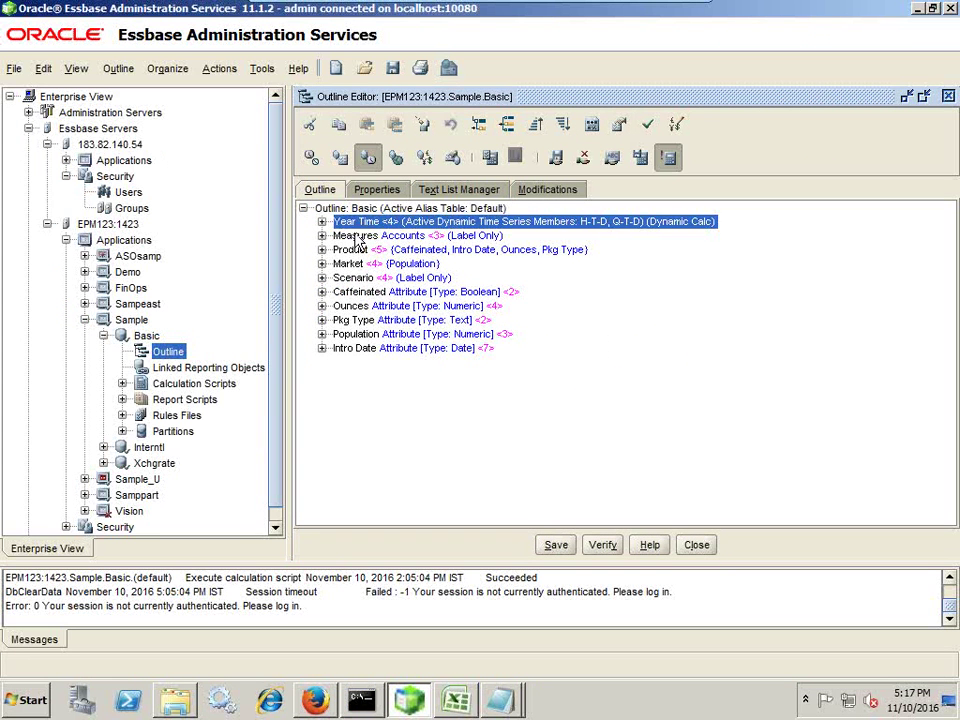
{"action": "key", "text": "Down"}
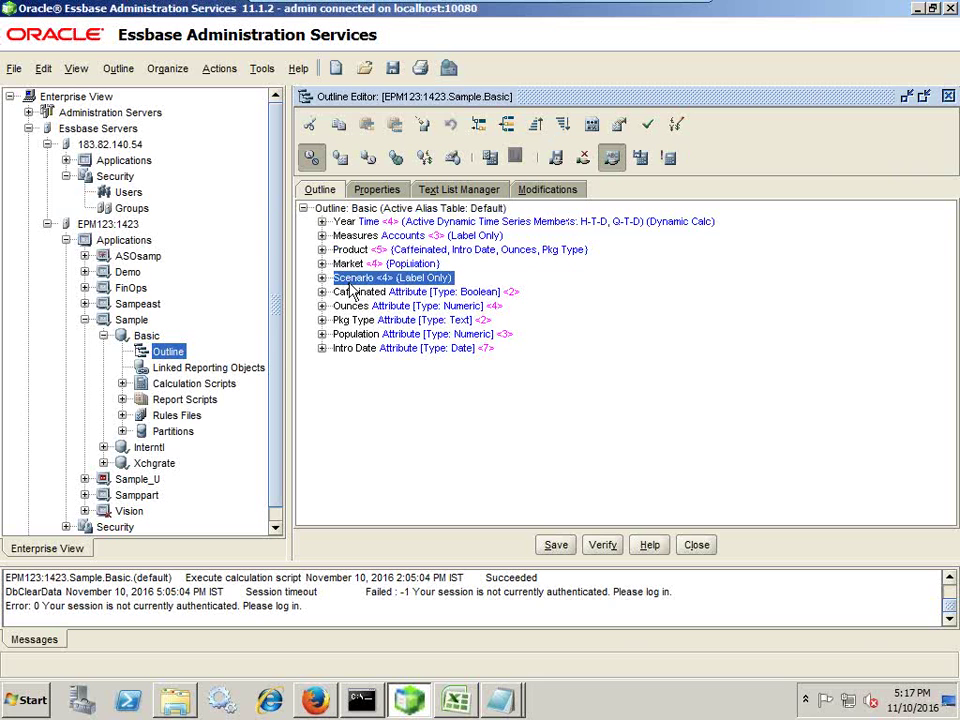
- In the Sample_Basic_Data1 Notepad file, select New York and 100, then switch to EPM Workspace
{"action": "left_click", "coordinate": [508, 712]}
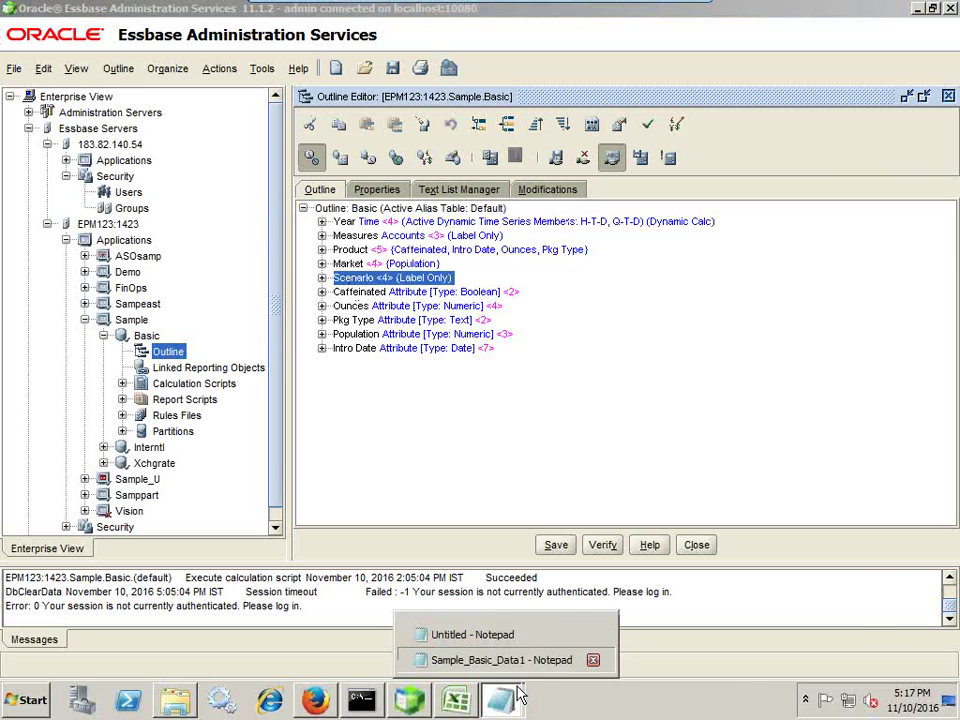
{"action": "left_click", "coordinate": [497, 658]}
{"action": "left_click_drag", "start_coordinate": [326, 291], "coordinate": [365, 326]}
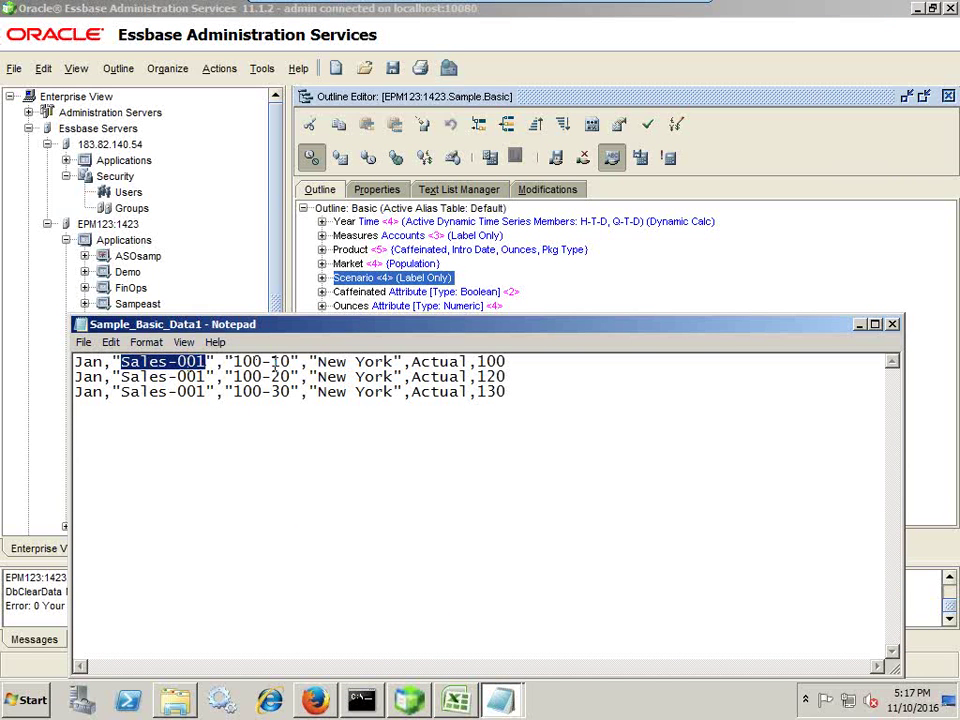
{"action": "left_click_drag", "start_coordinate": [410, 361], "coordinate": [318, 362]}
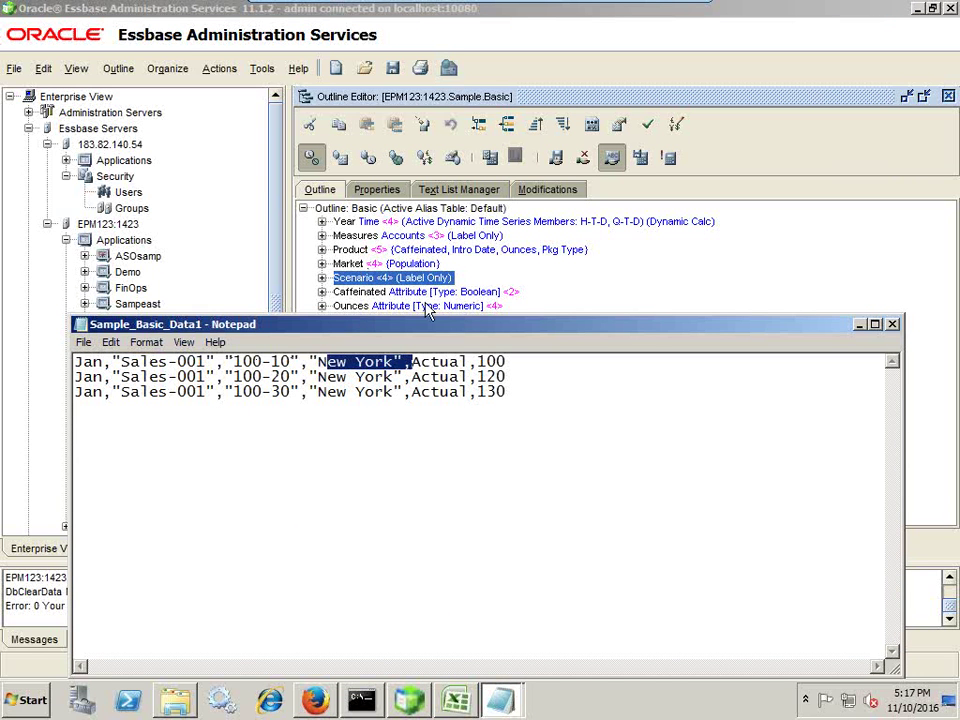
{"action": "double_click", "coordinate": [483, 361]}
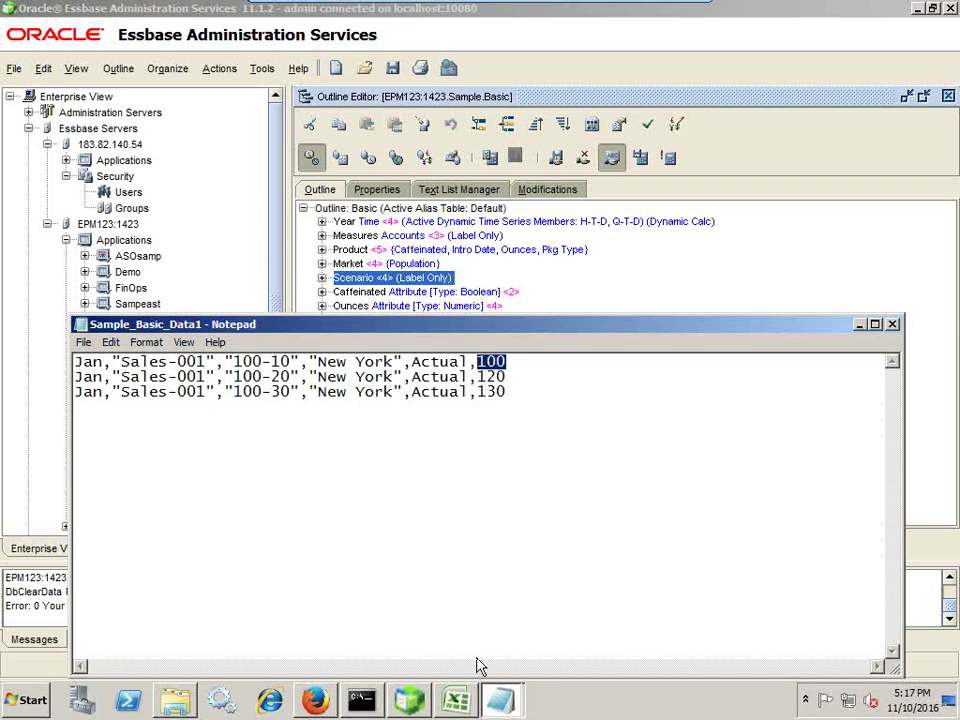
{"action": "left_click", "coordinate": [313, 703]}
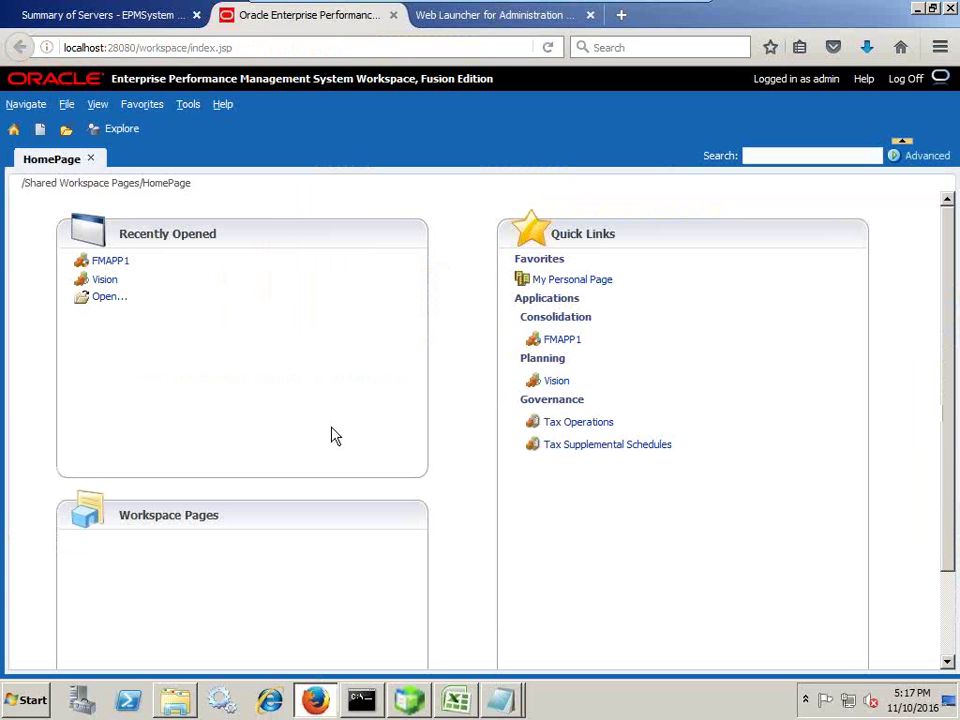
- Open Data Management from the workspace navigator and go to its Setup tasks
{"action": "left_click", "coordinate": [12, 104]}
{"action": "mouse_move", "coordinate": [34, 200]}
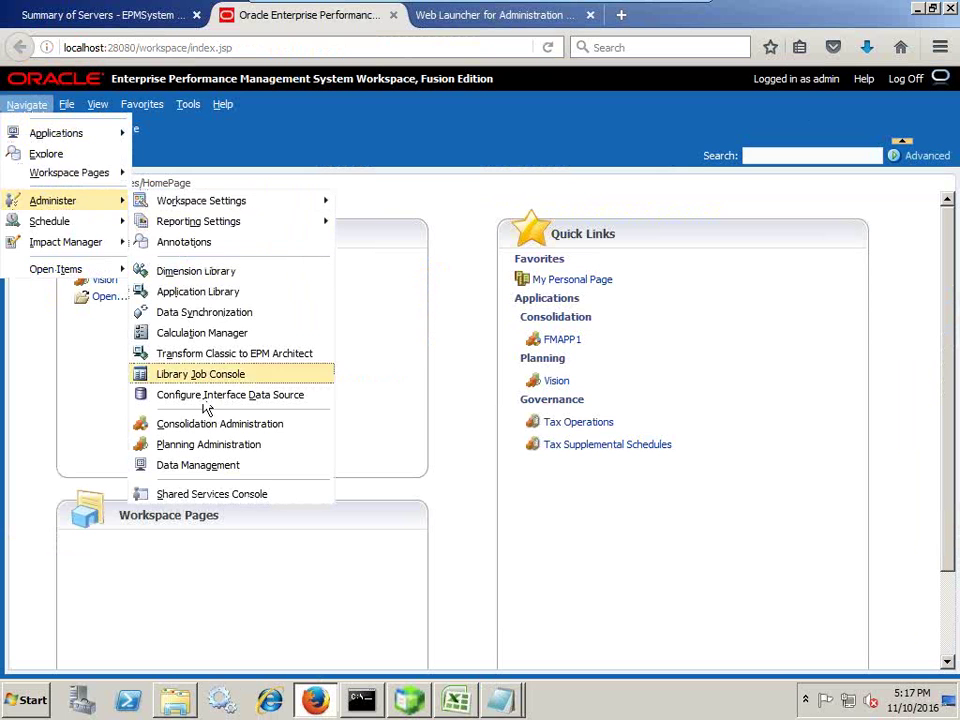
{"action": "left_click", "coordinate": [200, 466]}
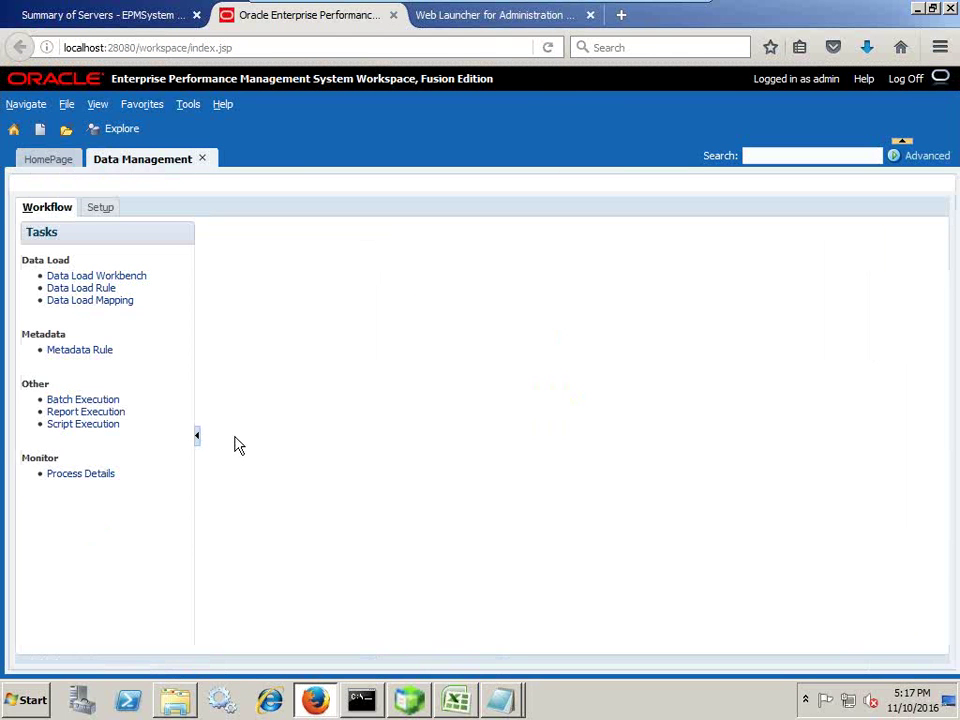
{"action": "left_click", "coordinate": [97, 208]}
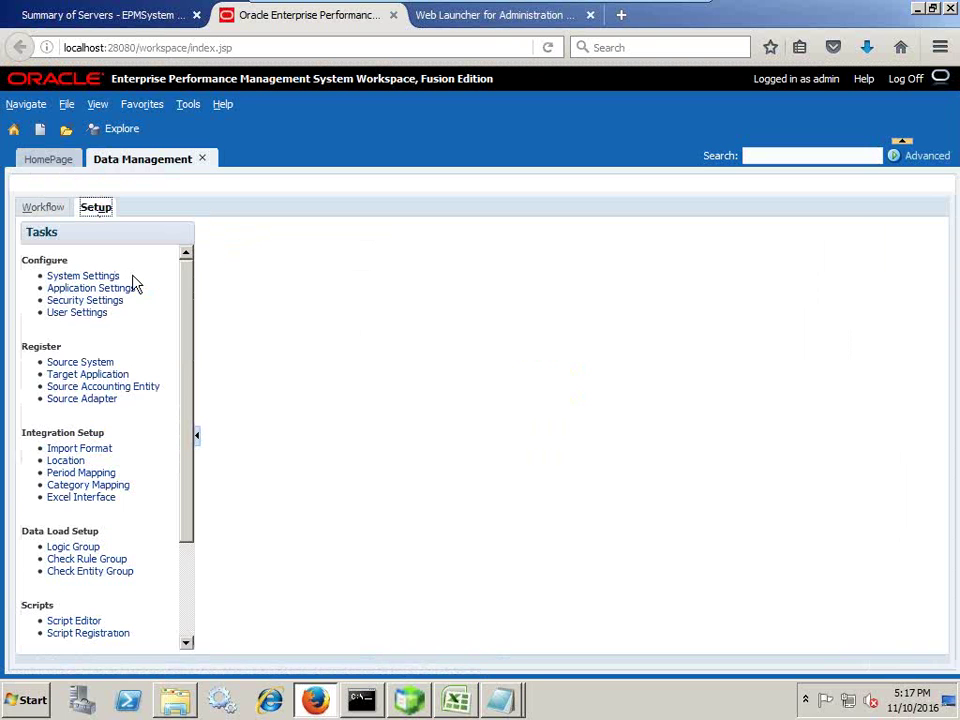
- Review Source System and the Sample target application dimensions, then open Import Format
{"action": "left_click", "coordinate": [79, 363]}
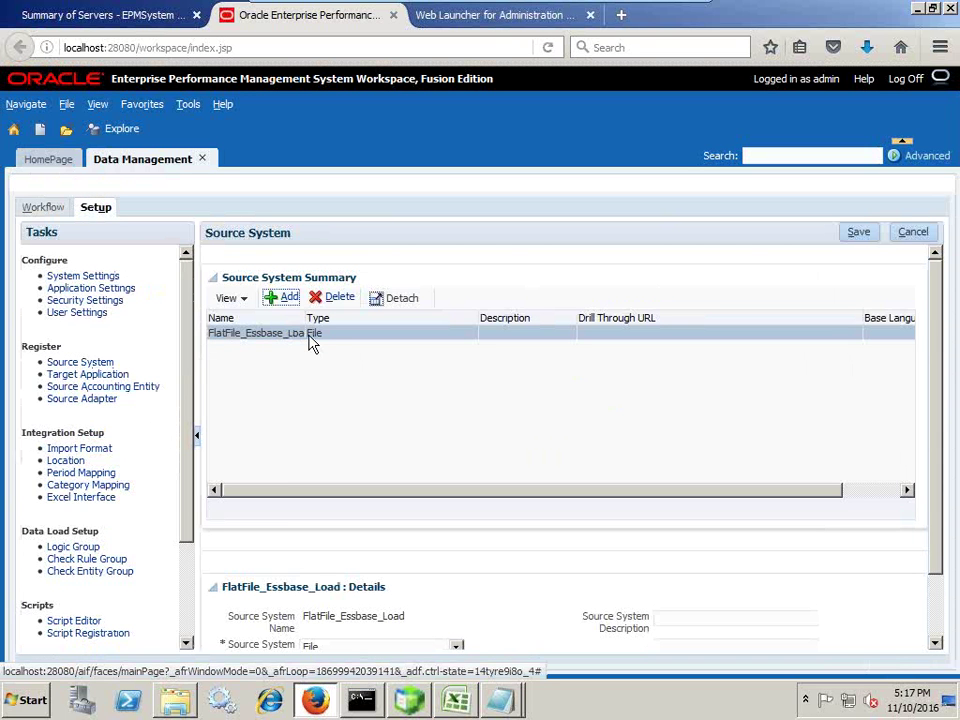
{"action": "left_click", "coordinate": [86, 374]}
{"action": "scroll", "coordinate": [604, 430], "scroll_direction": "down", "scroll_amount": 2}
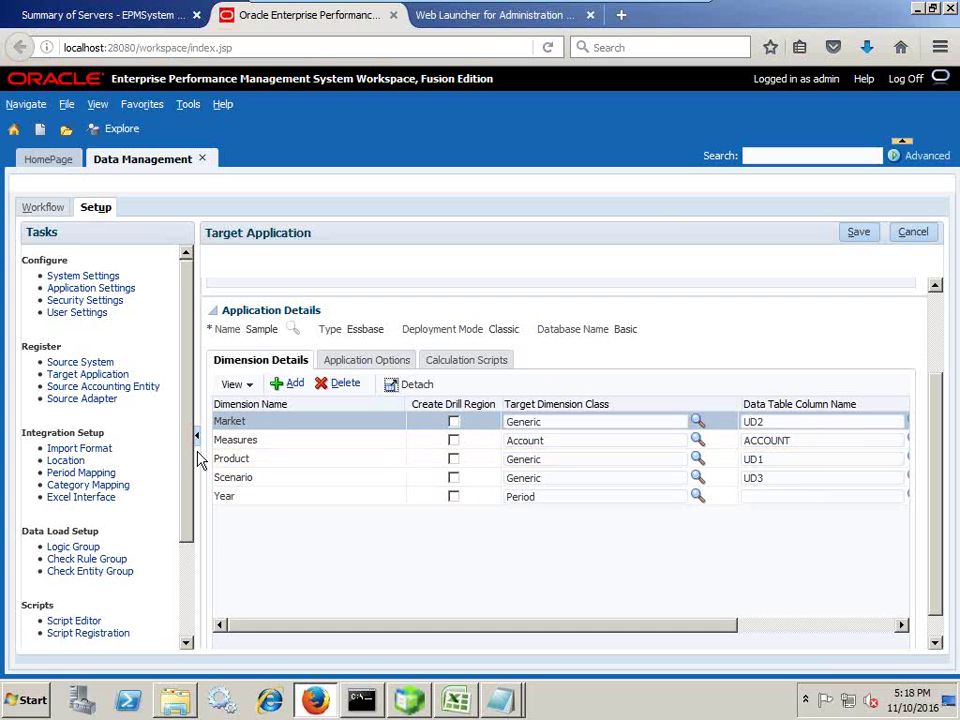
{"action": "left_click", "coordinate": [78, 447]}
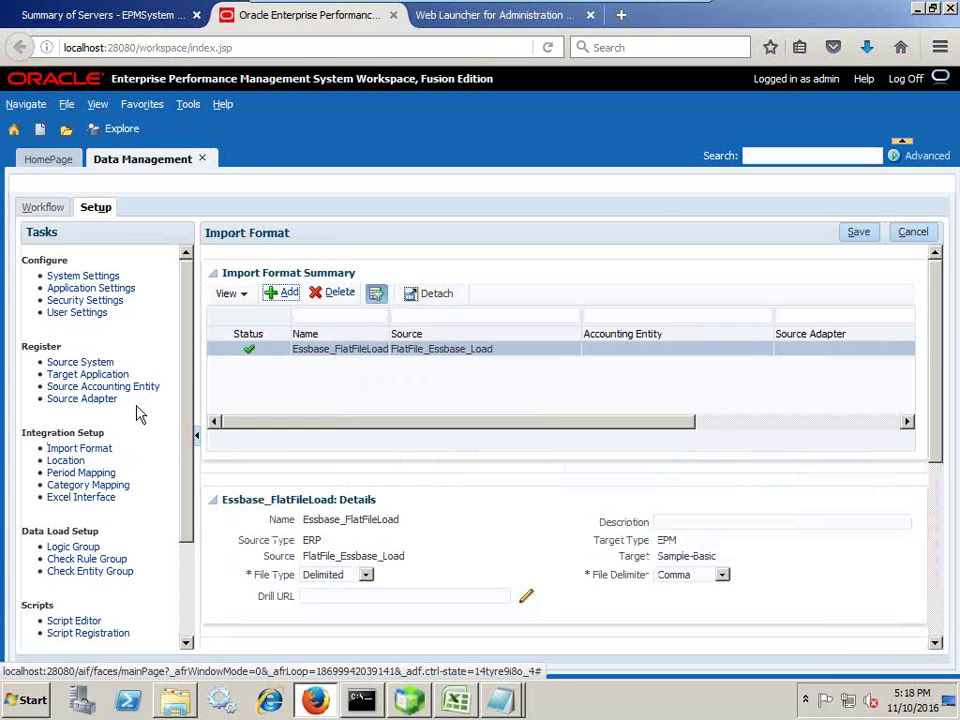
{"action": "scroll", "coordinate": [461, 364], "scroll_direction": "down", "scroll_amount": 4}
{"action": "scroll", "coordinate": [471, 400], "scroll_direction": "down", "scroll_amount": 2}
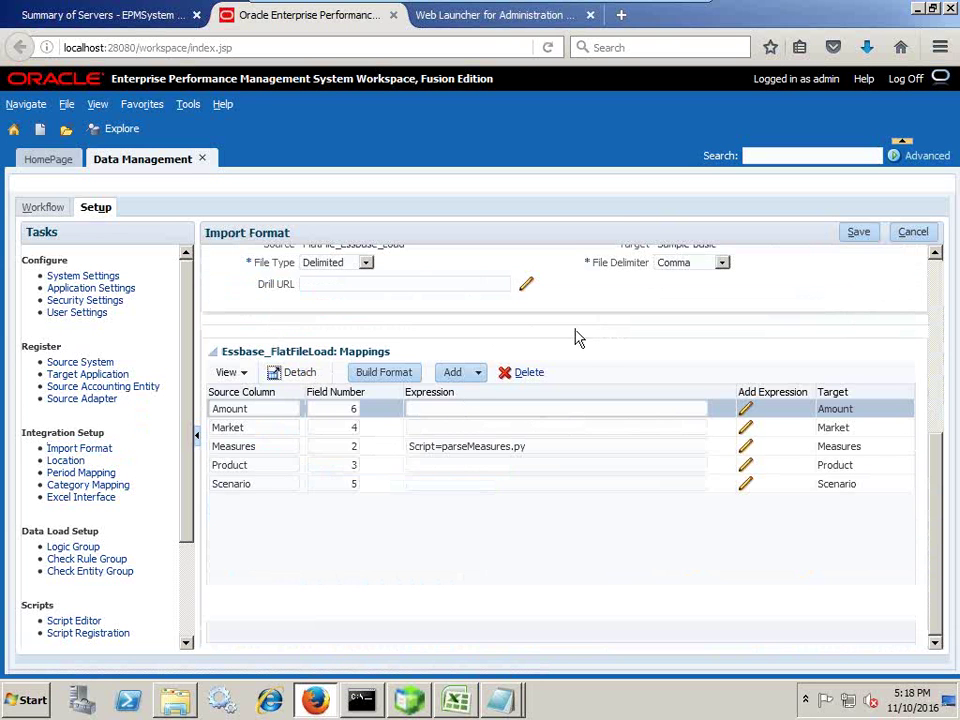
{"action": "scroll", "coordinate": [598, 358], "scroll_direction": "up", "scroll_amount": 1}
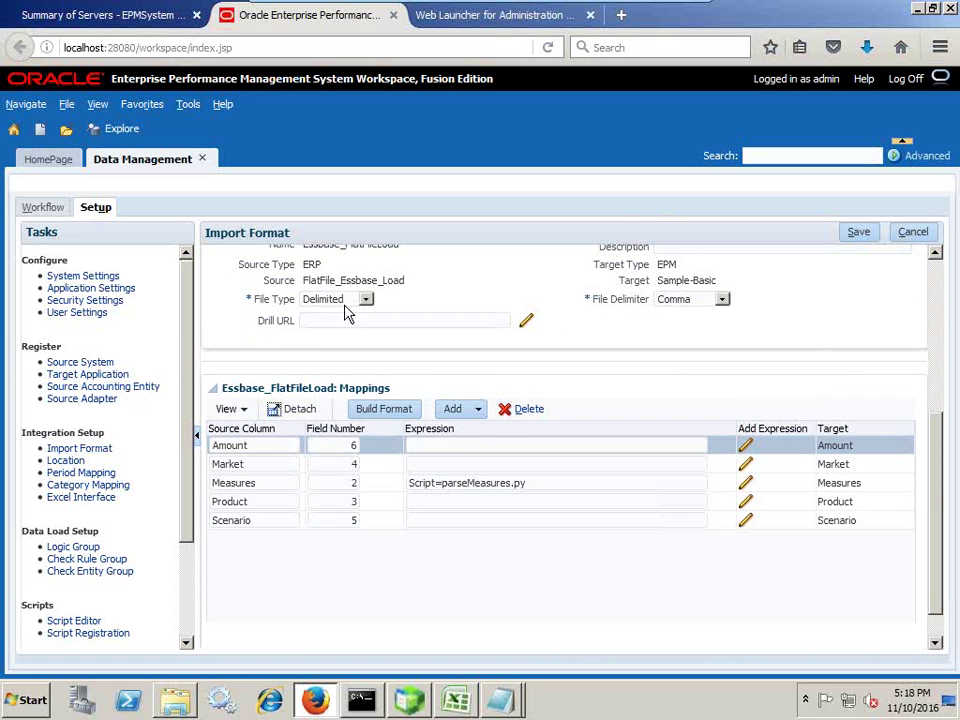
{"action": "scroll", "coordinate": [671, 317], "scroll_direction": "down", "scroll_amount": 1}
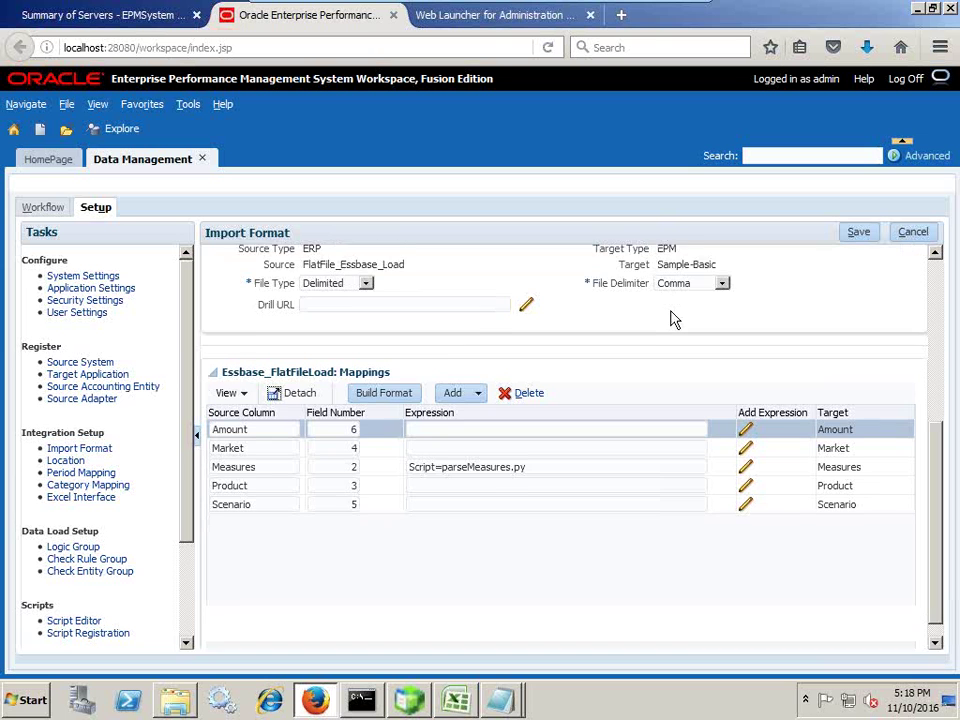
{"action": "scroll", "coordinate": [671, 317], "scroll_direction": "down", "scroll_amount": 1}
{"action": "left_click", "coordinate": [513, 712]}
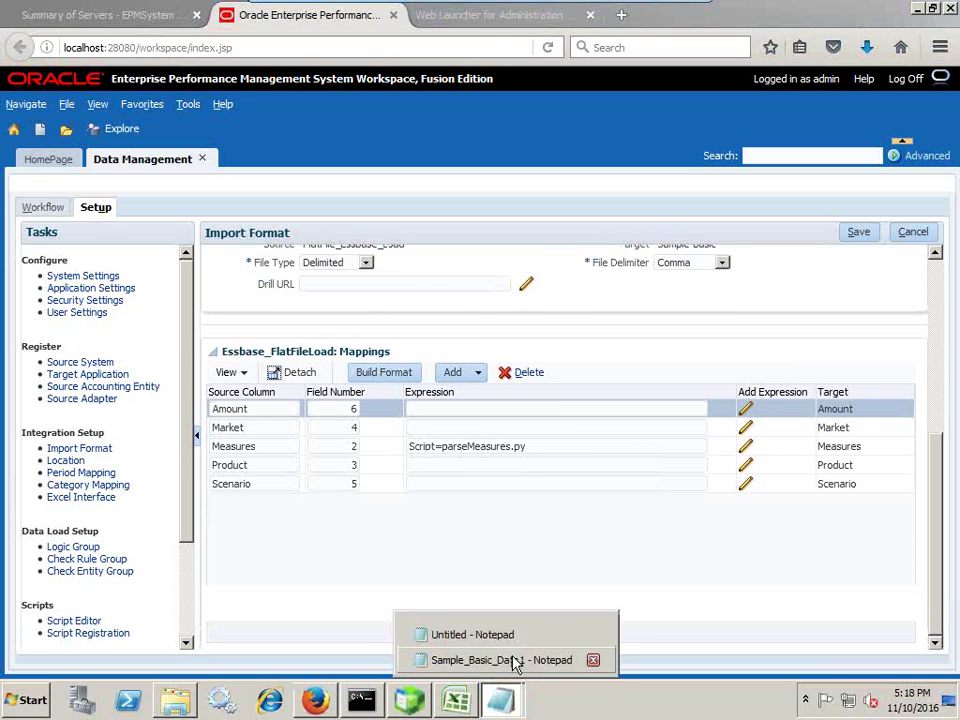
{"action": "left_click", "coordinate": [514, 659]}
{"action": "left_click_drag", "start_coordinate": [342, 325], "coordinate": [398, 527]}
{"action": "left_click", "coordinate": [536, 556]}
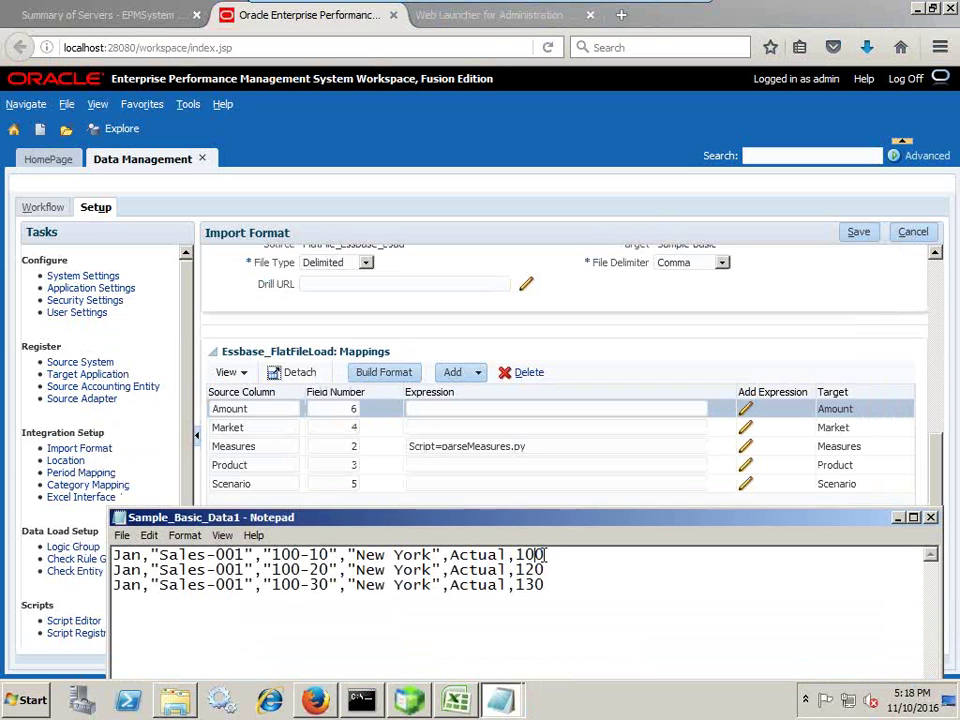
{"action": "left_click", "coordinate": [516, 569], "text": "shift"}
{"action": "double_click", "coordinate": [530, 555]}
{"action": "left_click_drag", "start_coordinate": [449, 555], "coordinate": [376, 546]}
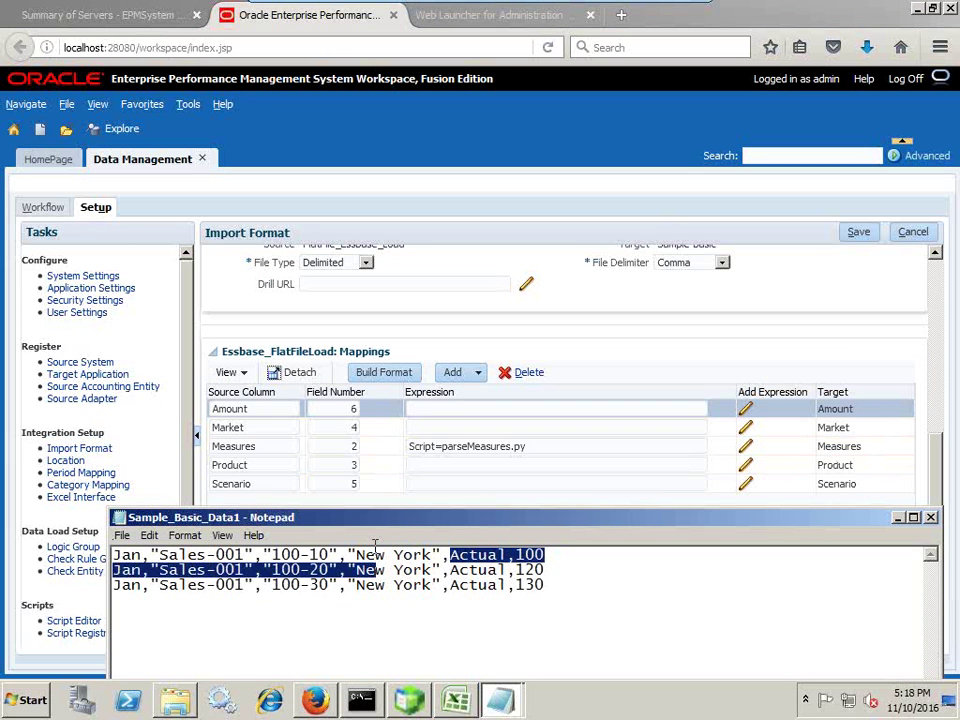
{"action": "left_click", "coordinate": [376, 546]}
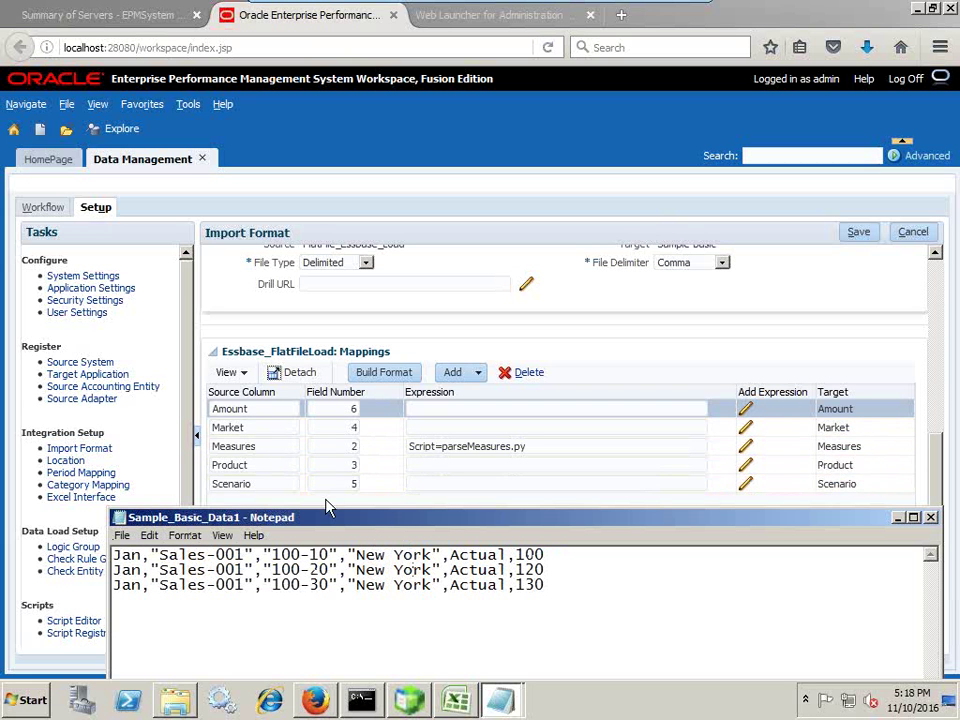
{"action": "left_click", "coordinate": [657, 345]}
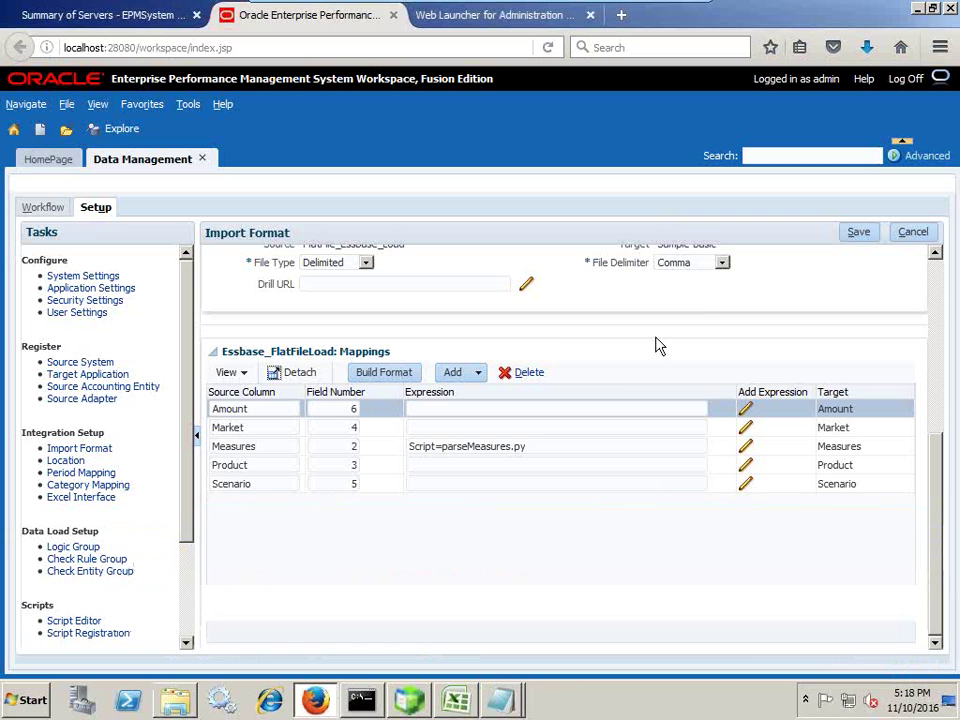
{"action": "left_click", "coordinate": [290, 446]}
{"action": "left_click", "coordinate": [560, 446]}
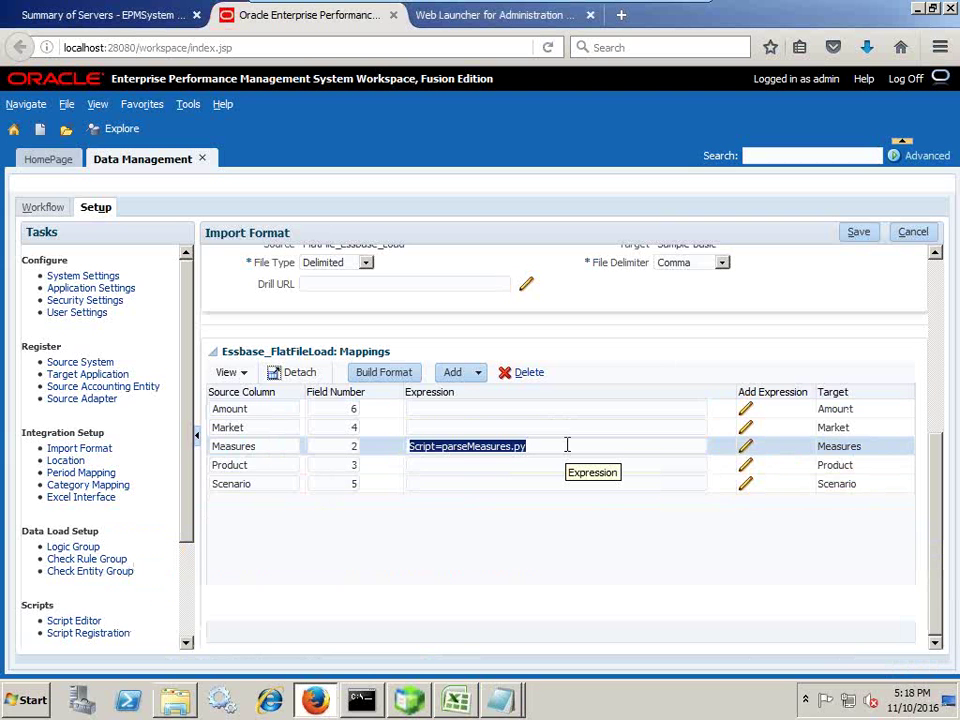
{"action": "left_click", "coordinate": [568, 444]}
{"action": "left_click", "coordinate": [62, 621]}
- Open the parseMeasures import script in the Script Editor and select all its code
{"action": "left_click", "coordinate": [248, 600]}
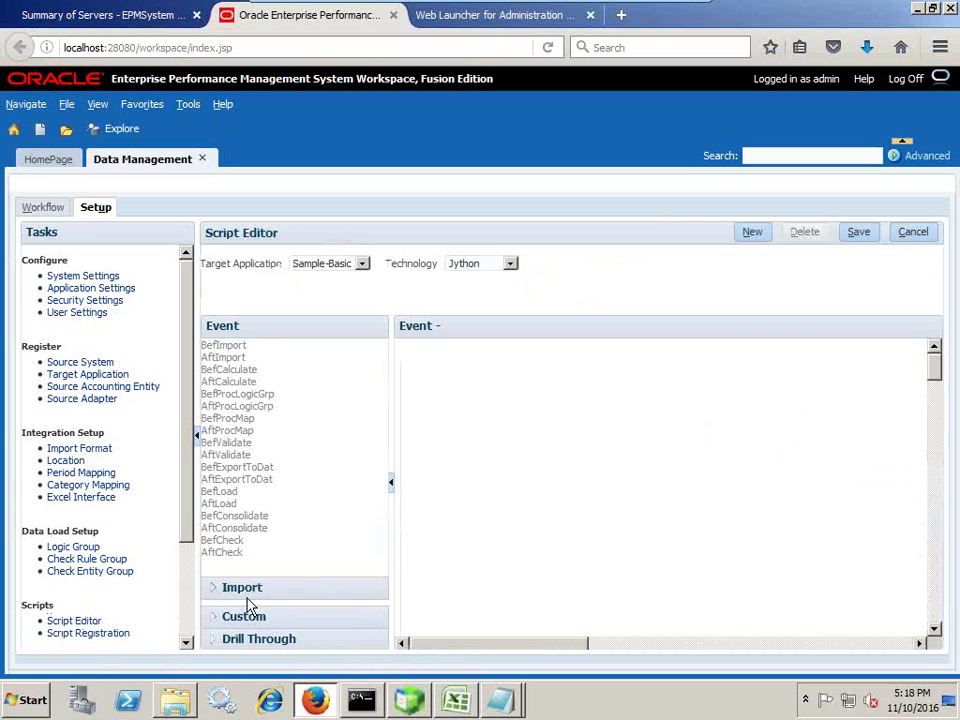
{"action": "left_click", "coordinate": [242, 369]}
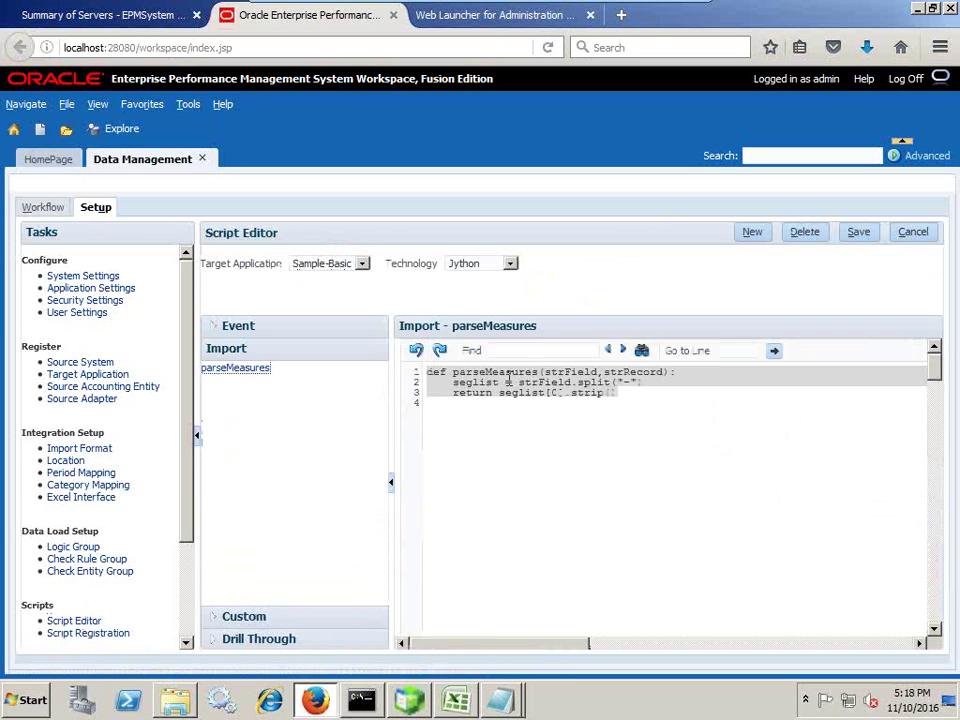
{"action": "left_click", "coordinate": [540, 416]}
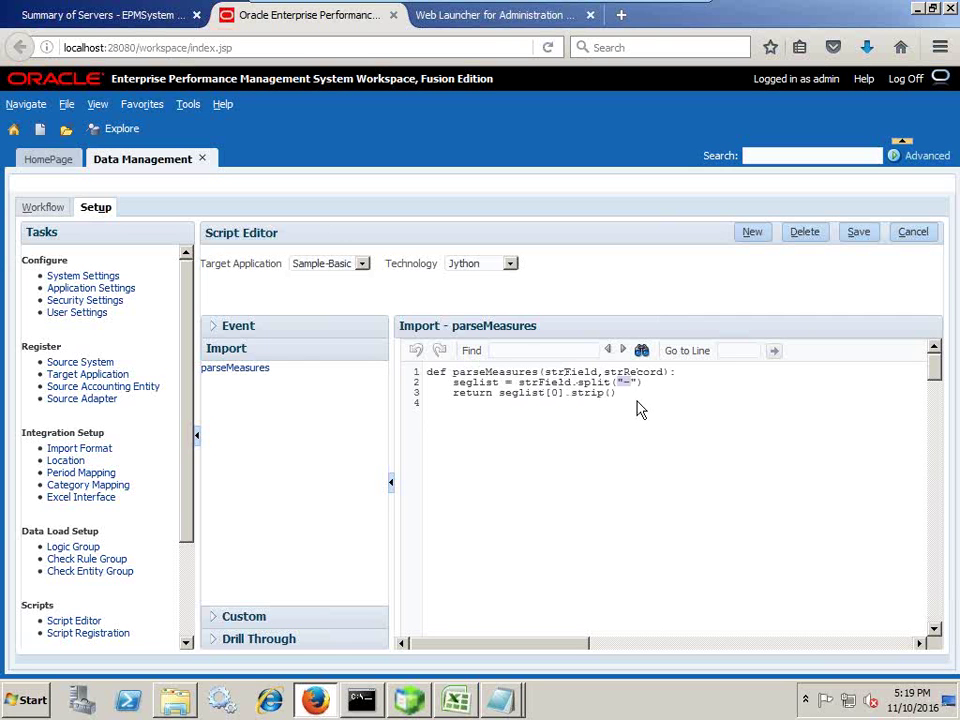
{"action": "left_click", "coordinate": [580, 408]}
{"action": "left_click_drag", "start_coordinate": [563, 394], "coordinate": [500, 396]}
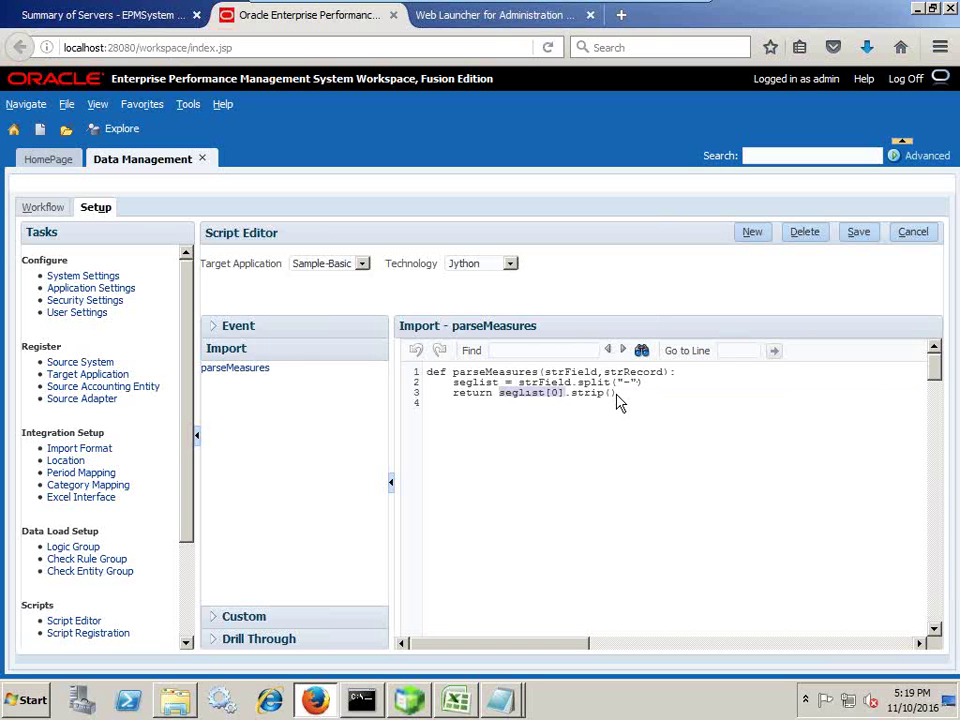
{"action": "key", "text": "ctrl+a"}
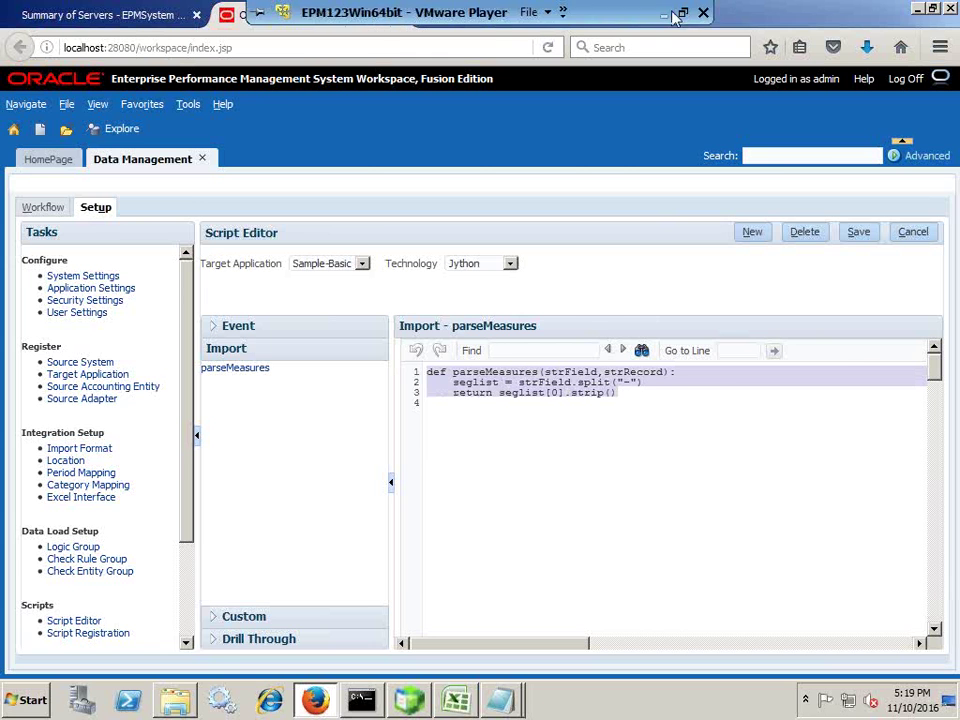
- Switch from VMware to the Python Fiddle page and remove the old test lines
{"action": "left_click", "coordinate": [664, 13]}
{"action": "key", "text": "super"}
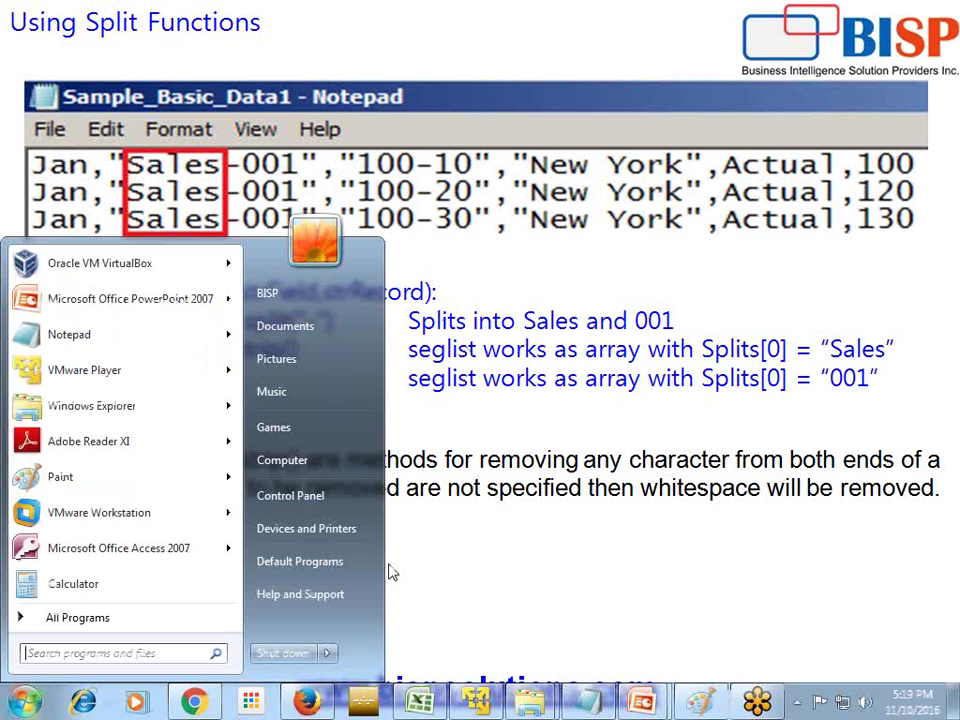
{"action": "left_click", "coordinate": [208, 710]}
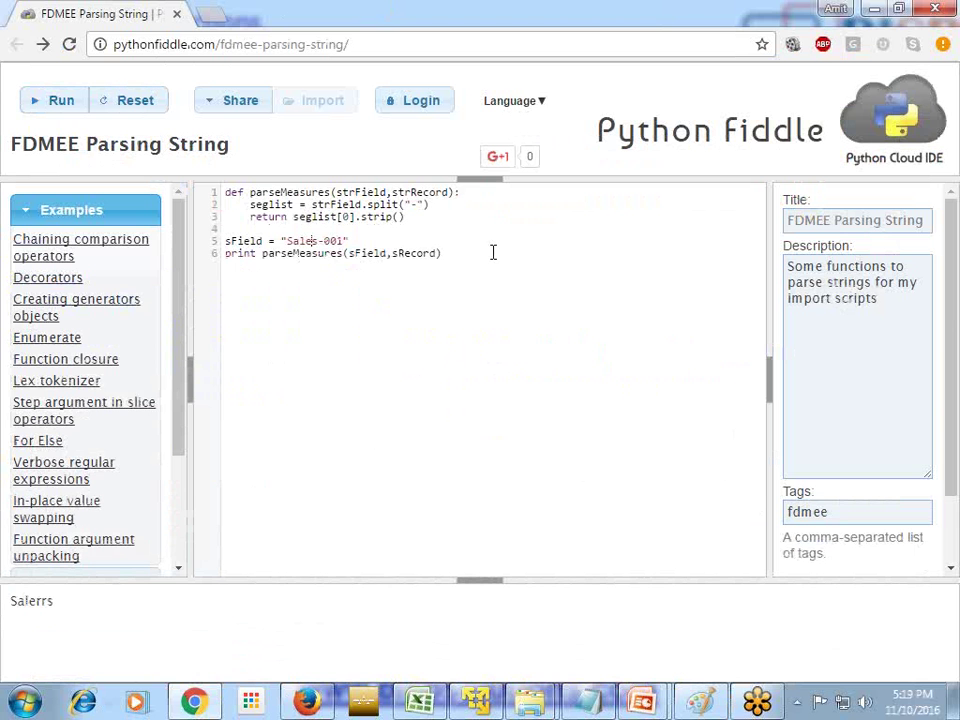
{"action": "key", "text": "ctrl+a"}
{"action": "key", "text": "ctrl+z"}
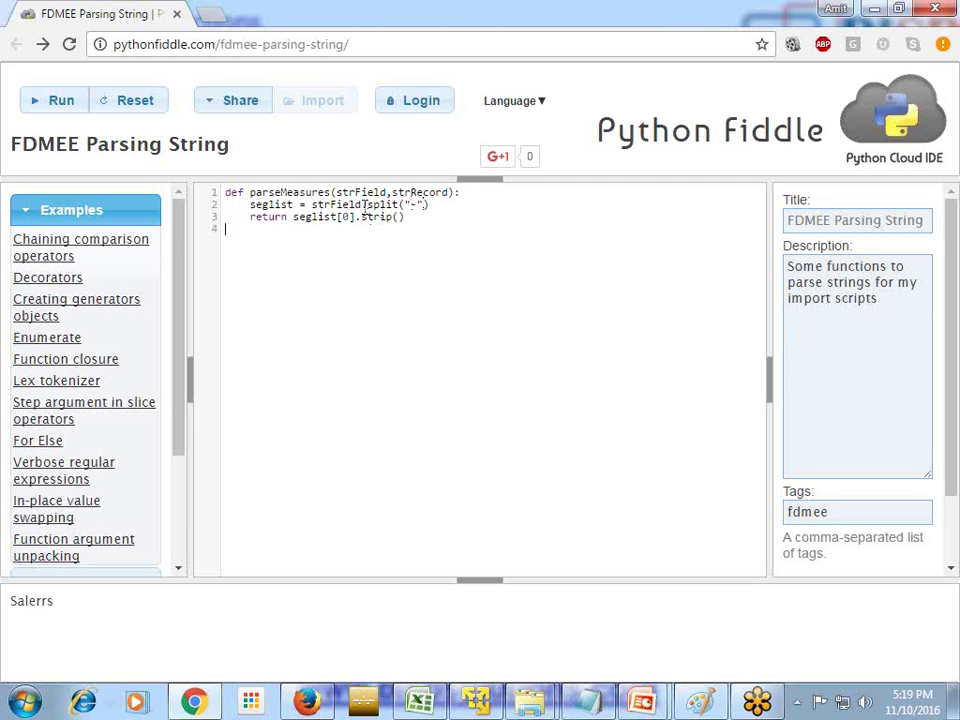
- Add a test line on line 4 setting strField to "Sales-001"
{"action": "double_click", "coordinate": [316, 204]}
{"action": "key", "text": "ctrl+c"}
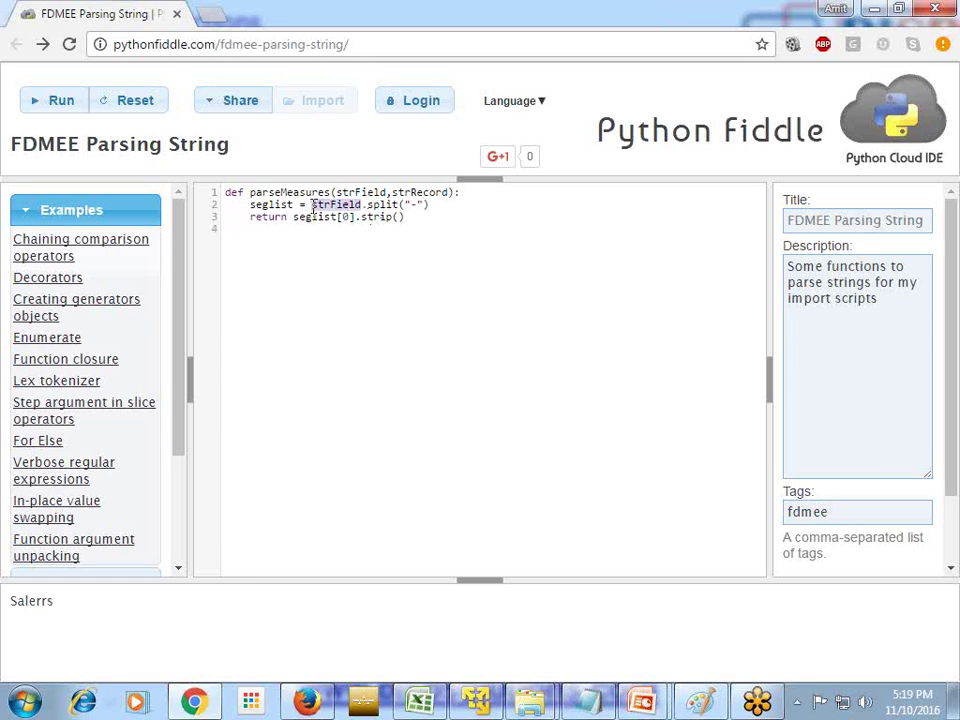
{"action": "left_click", "coordinate": [300, 236]}
{"action": "key", "text": "ctrl+v"}
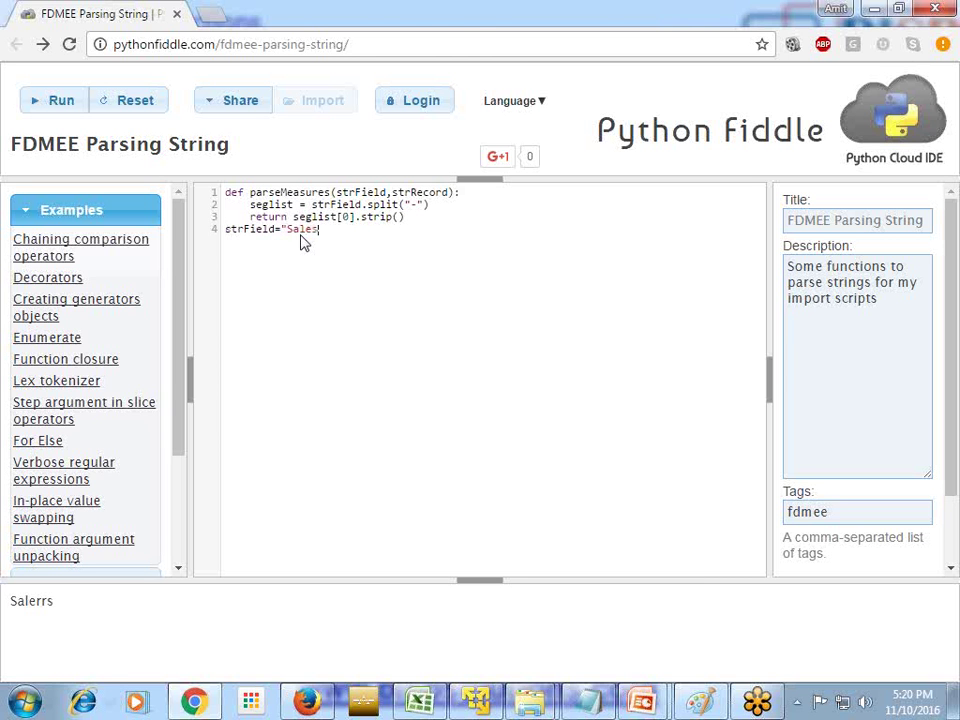
{"action": "key", "text": "Left"}
{"action": "key", "text": "Left"}
{"action": "key", "text": "Left"}
{"action": "key", "text": "Left"}
{"action": "key", "text": "Return"}
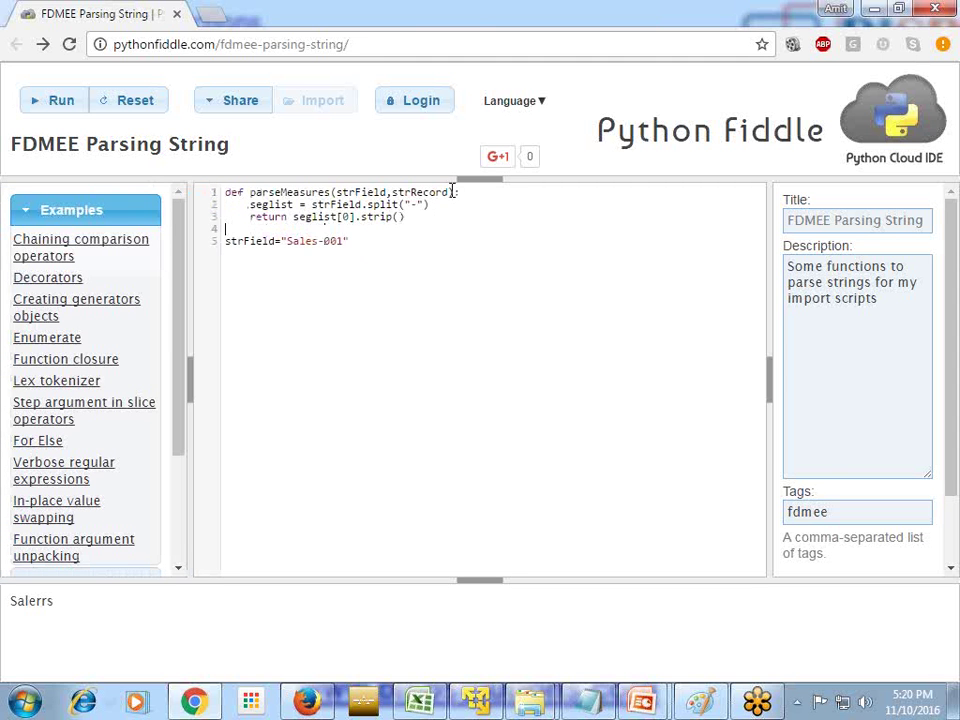
- Add a strRecord test variable on a new line 6 below strField
{"action": "left_click_drag", "start_coordinate": [448, 191], "coordinate": [393, 193]}
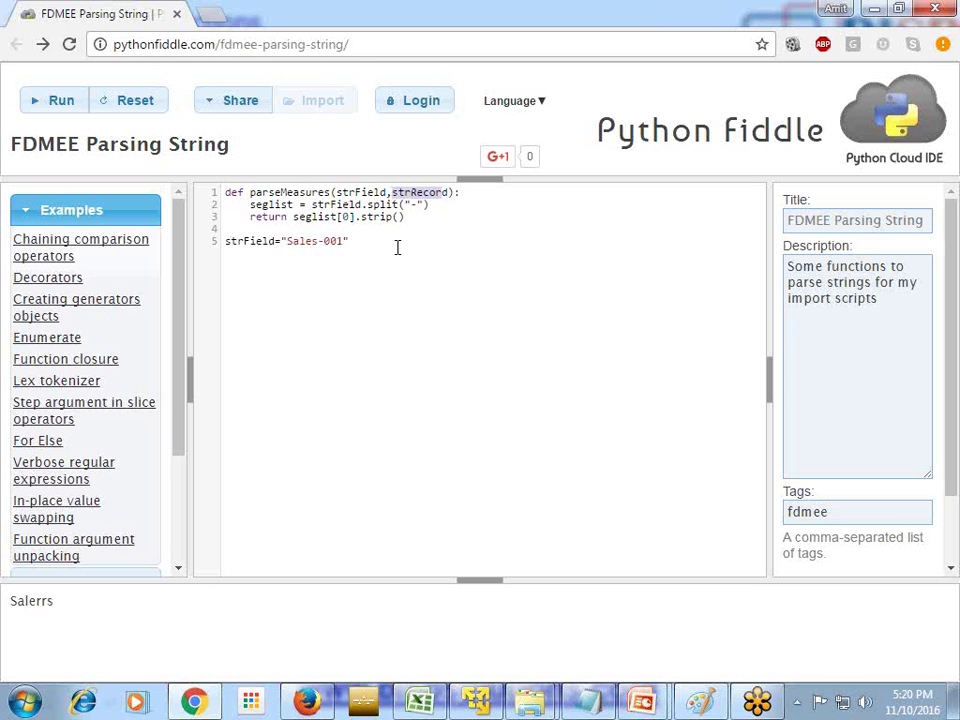
{"action": "left_click_drag", "start_coordinate": [451, 192], "coordinate": [393, 191]}
{"action": "key", "text": "ctrl+c"}
{"action": "left_click", "coordinate": [345, 258]}
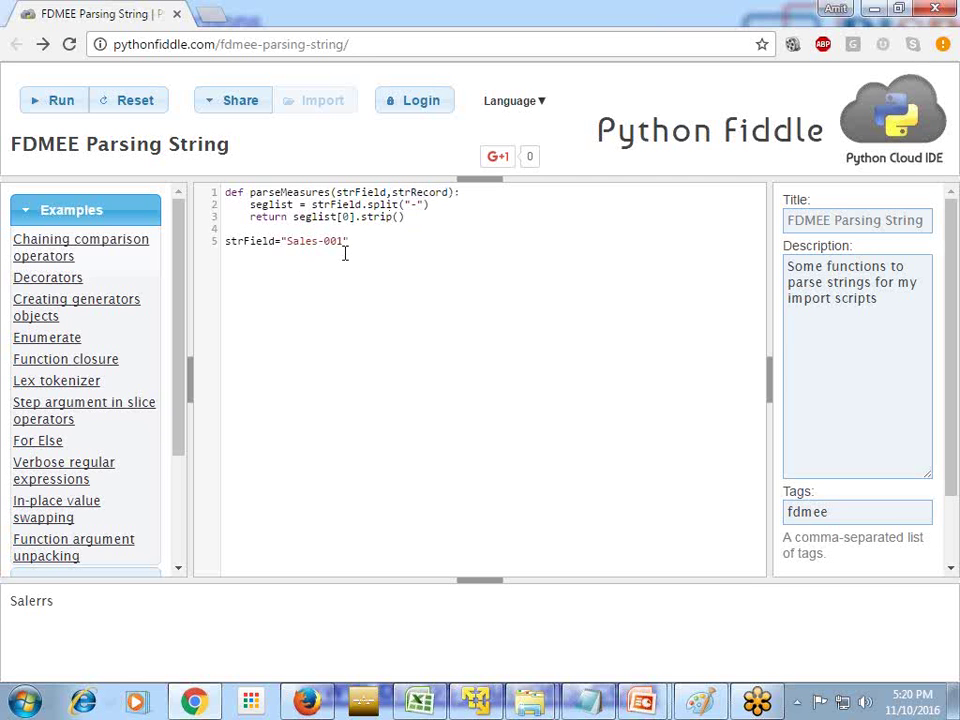
{"action": "key", "text": "Return"}
{"action": "key", "text": "ctrl+v"}
- Start a print() line on line 7 and paste the function call into it
{"action": "type", "text": "print"}
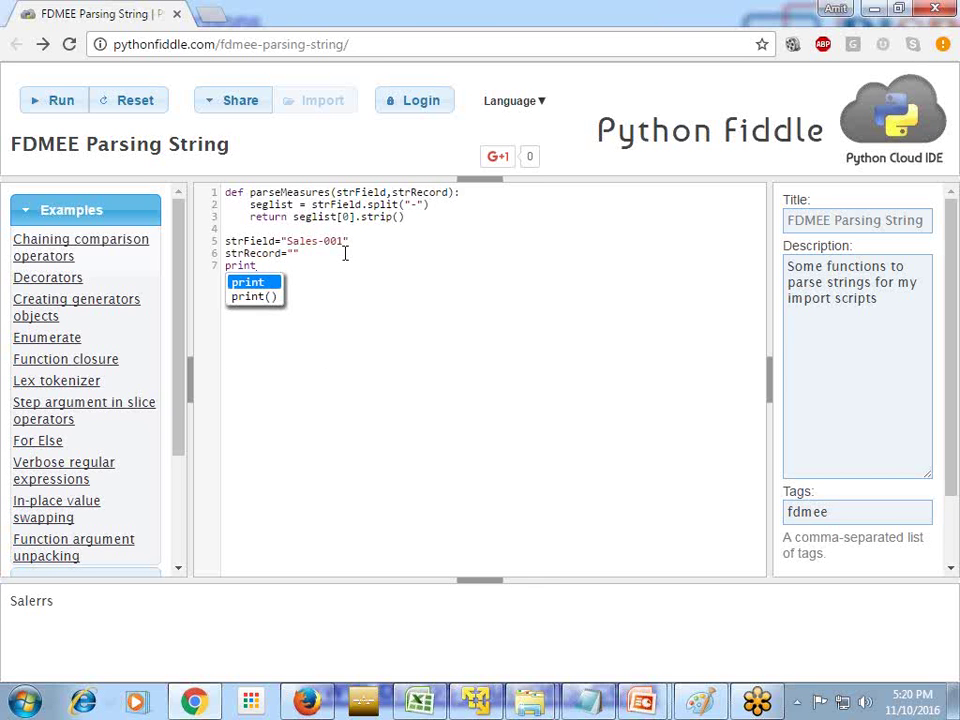
{"action": "type", "text": "()"}
{"action": "left_click", "coordinate": [604, 296]}
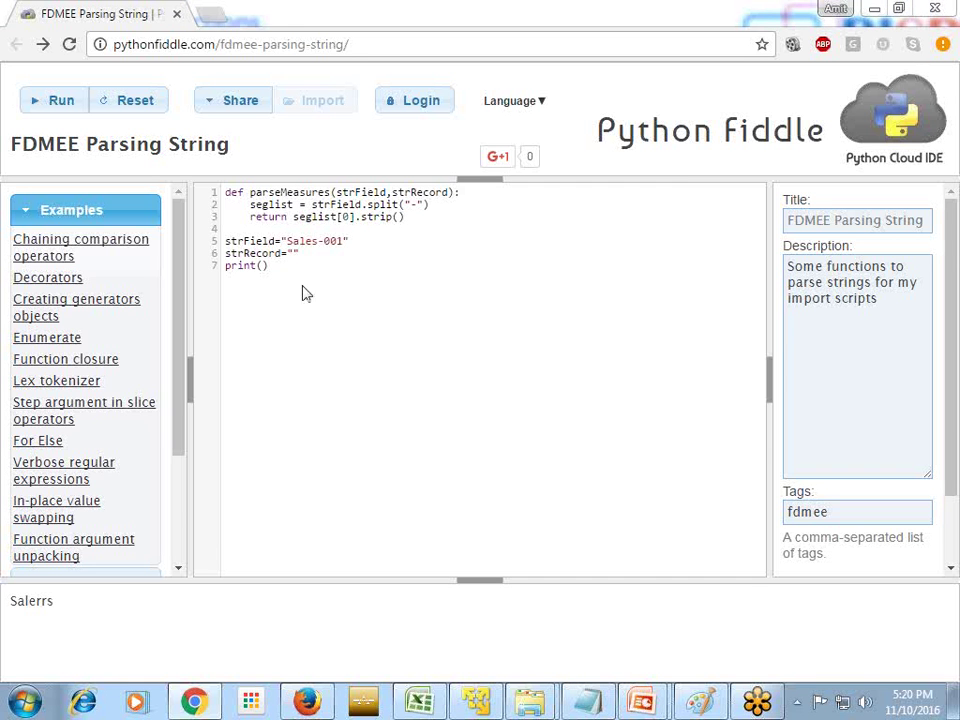
{"action": "type", "text": ";"}
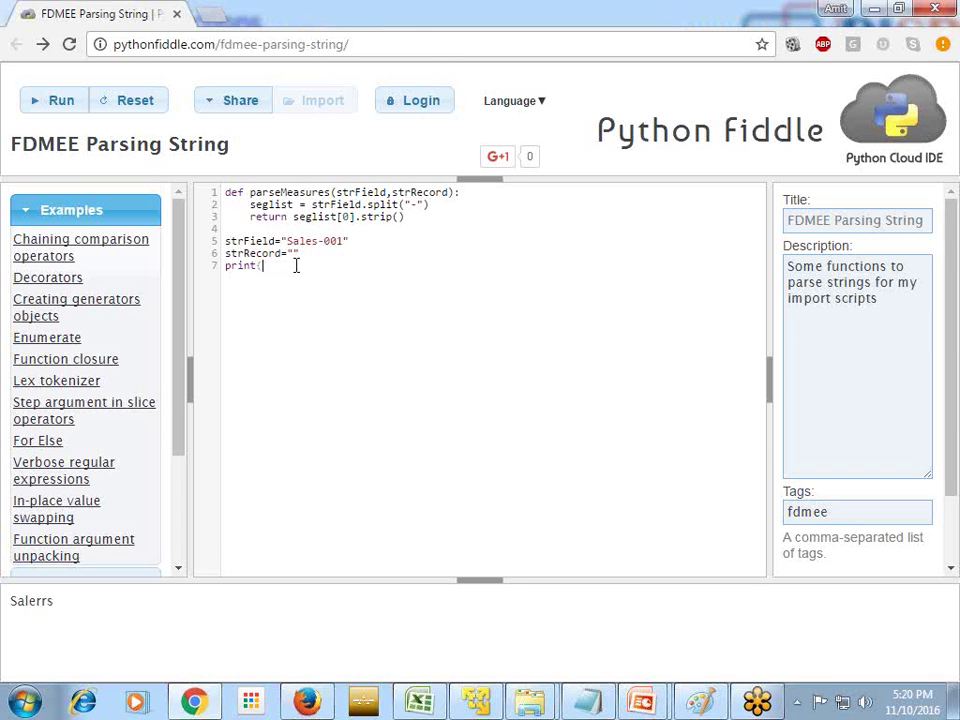
{"action": "type", "text": "parseEntity(sField,sRecord)"}
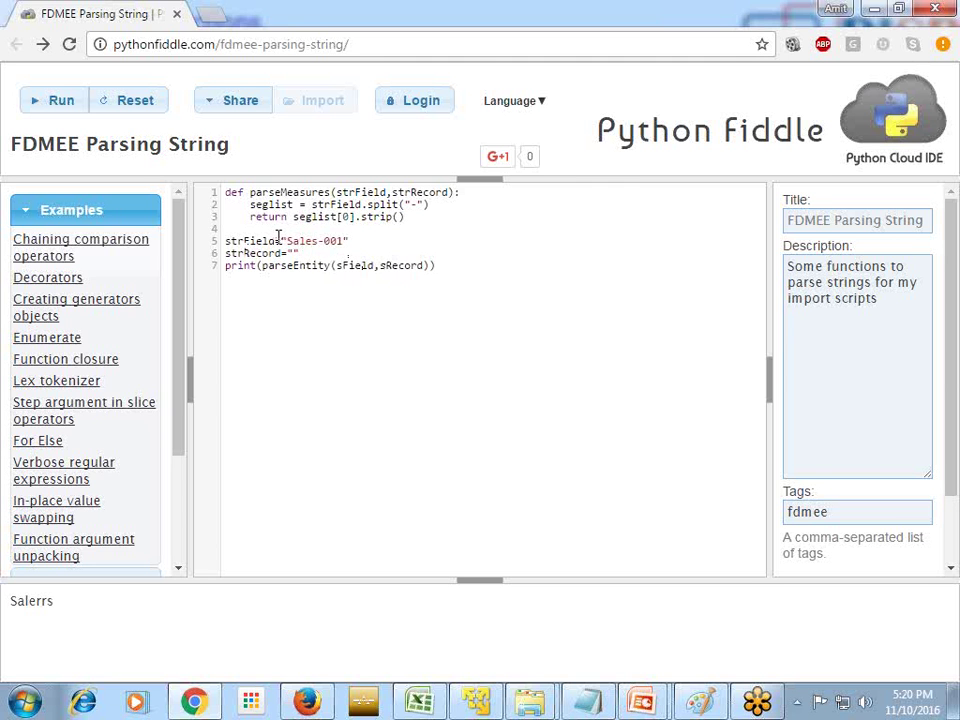
- Replace sField and sRecord with strField and strRecord in the print call and run it
{"action": "left_click_drag", "start_coordinate": [276, 240], "coordinate": [214, 240]}
{"action": "key", "text": "ctrl+c"}
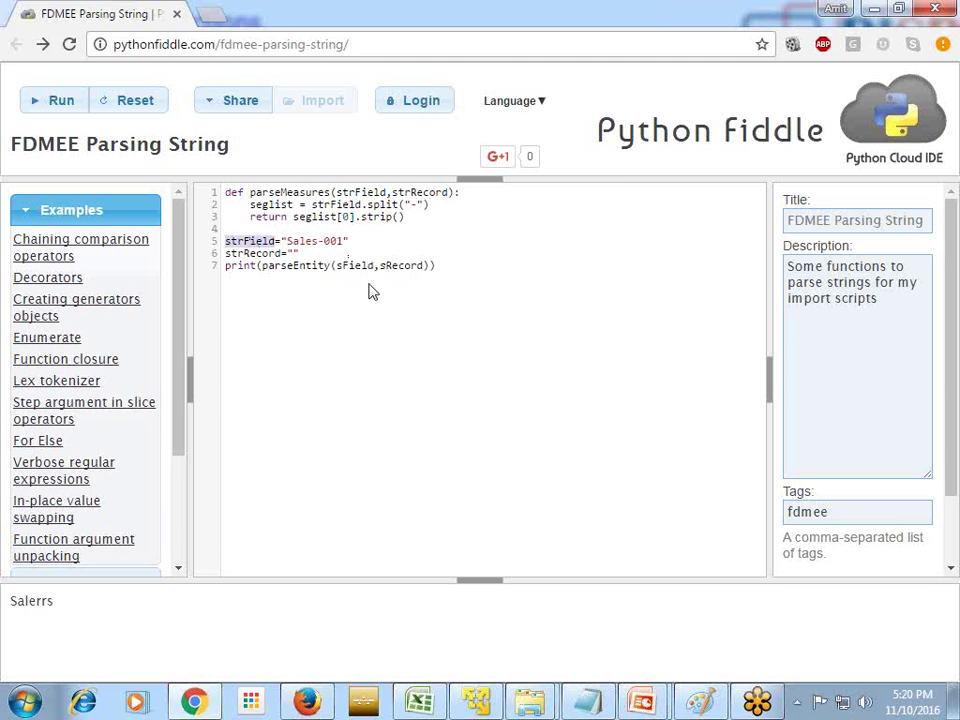
{"action": "left_click_drag", "start_coordinate": [373, 265], "coordinate": [340, 264]}
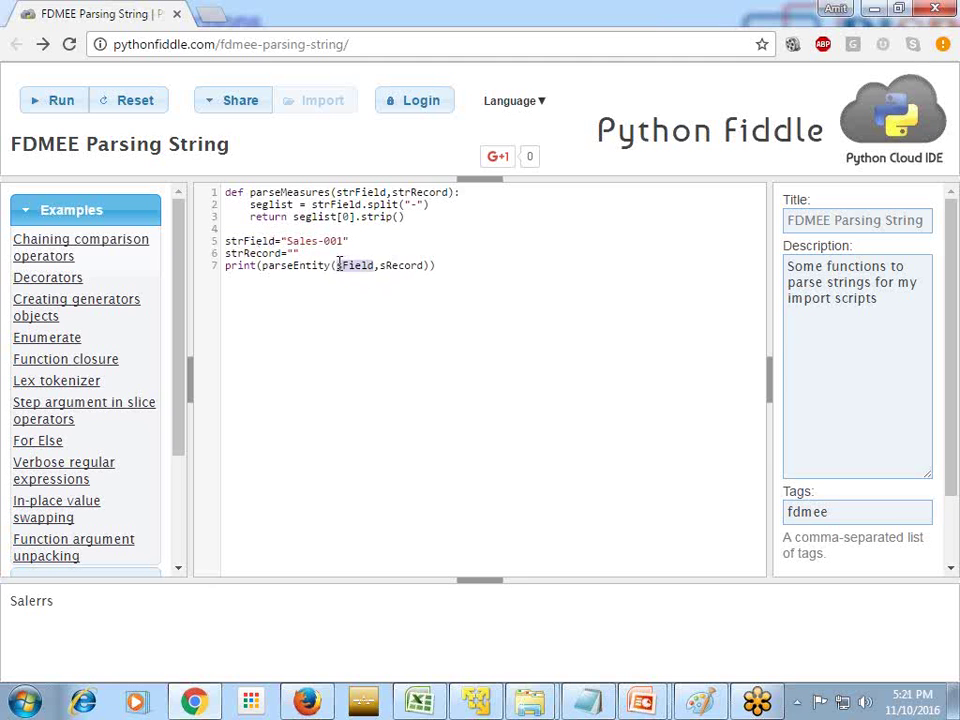
{"action": "key", "text": "ctrl+v"}
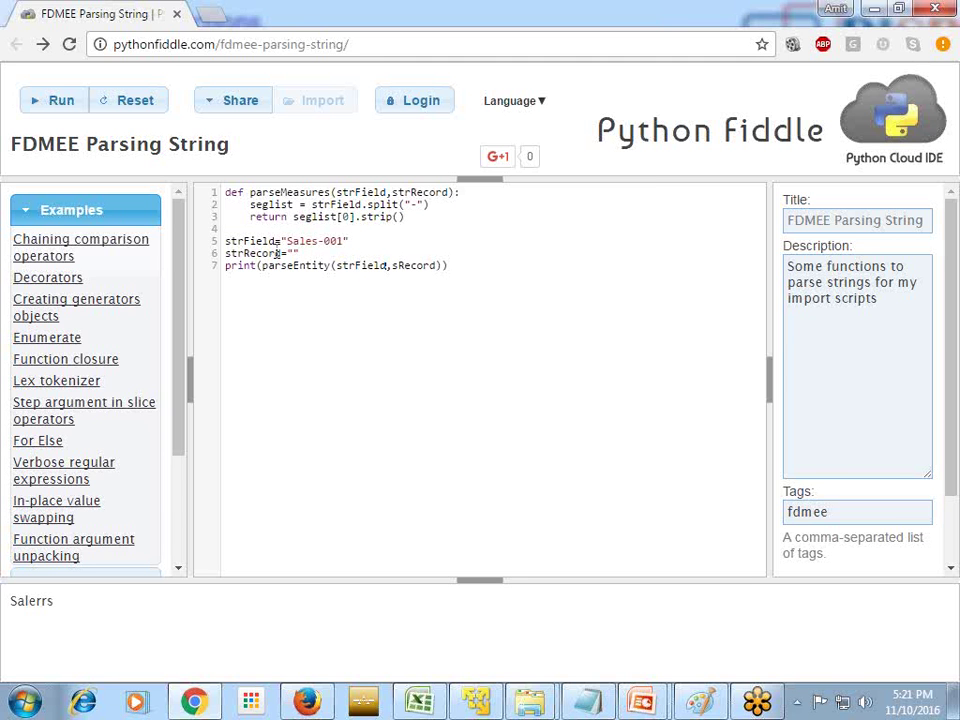
{"action": "left_click_drag", "start_coordinate": [280, 253], "coordinate": [218, 255]}
{"action": "key", "text": "ctrl+c"}
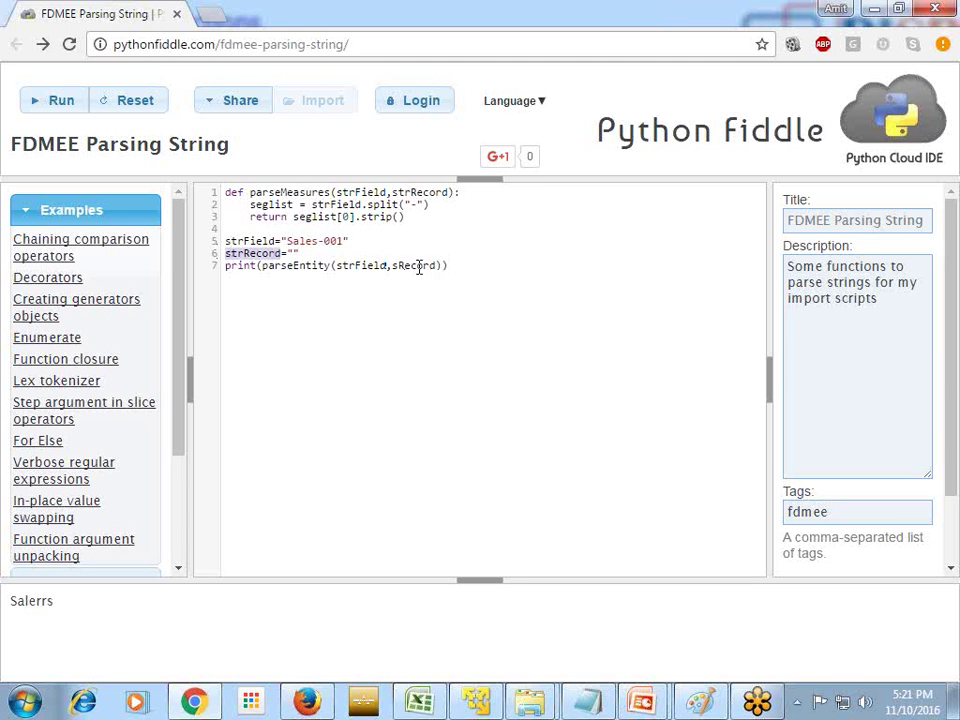
{"action": "left_click_drag", "start_coordinate": [435, 265], "coordinate": [390, 266]}
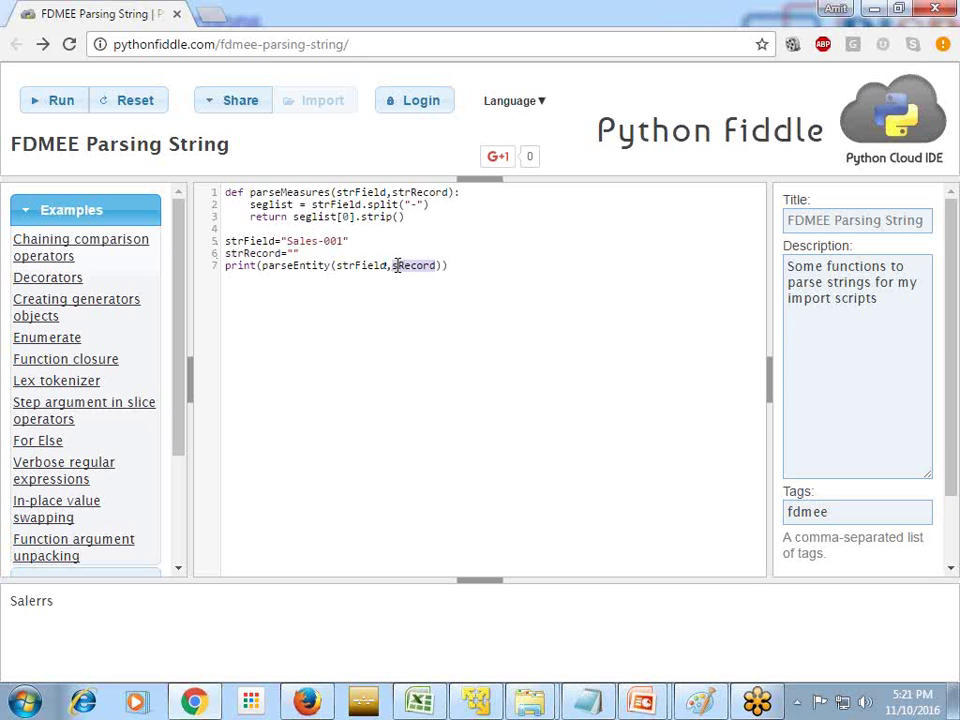
{"action": "key", "text": "ctrl+v"}
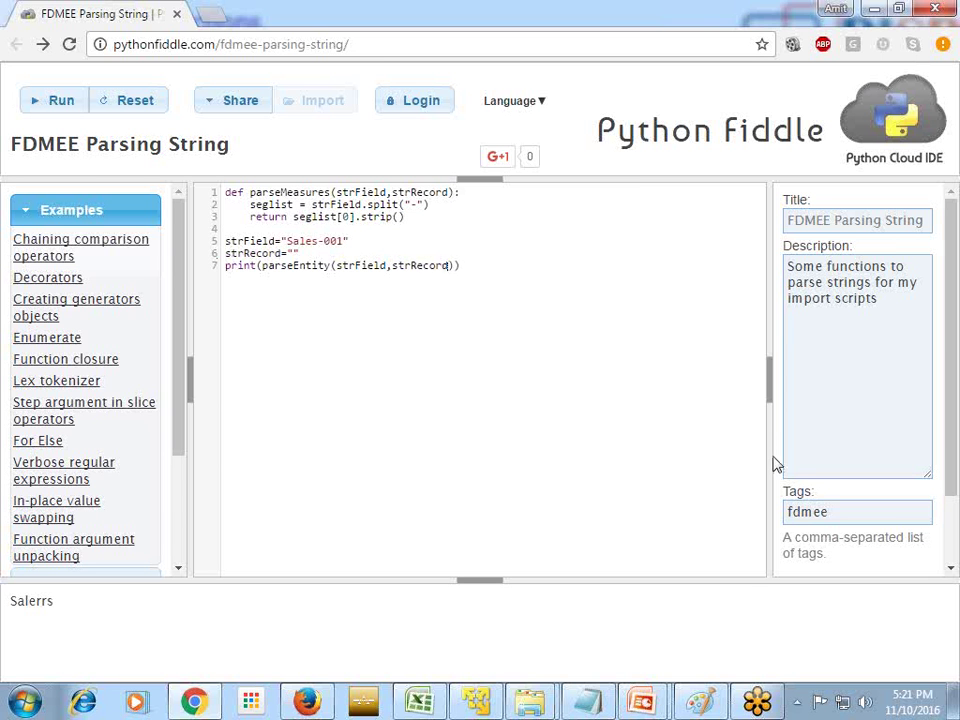
{"action": "left_click", "coordinate": [471, 266]}
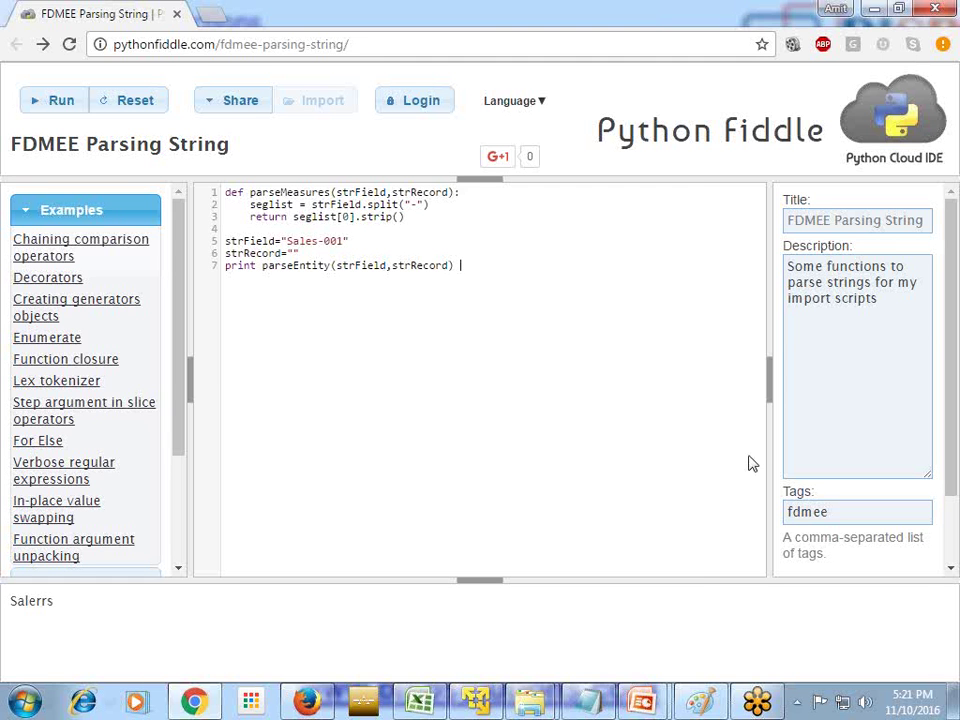
{"action": "key", "text": "ctrl+Return"}
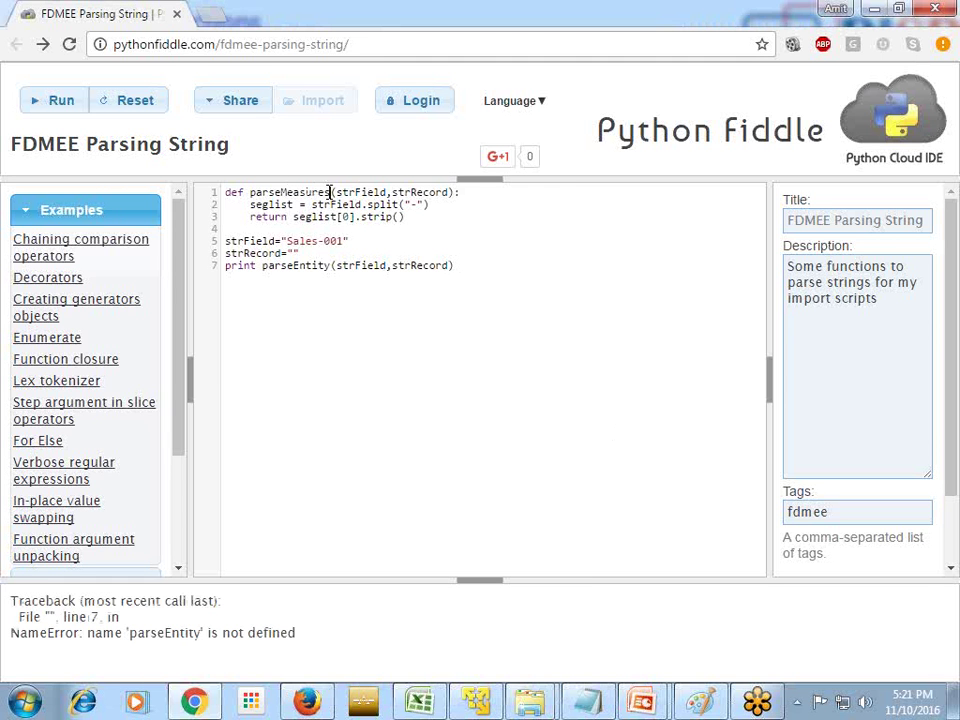
- Change parseEntity to parseMeasures on line 7, run to print Sales, and select lines 1–3
{"action": "left_click_drag", "start_coordinate": [330, 194], "coordinate": [255, 197]}
{"action": "key", "text": "ctrl+c"}
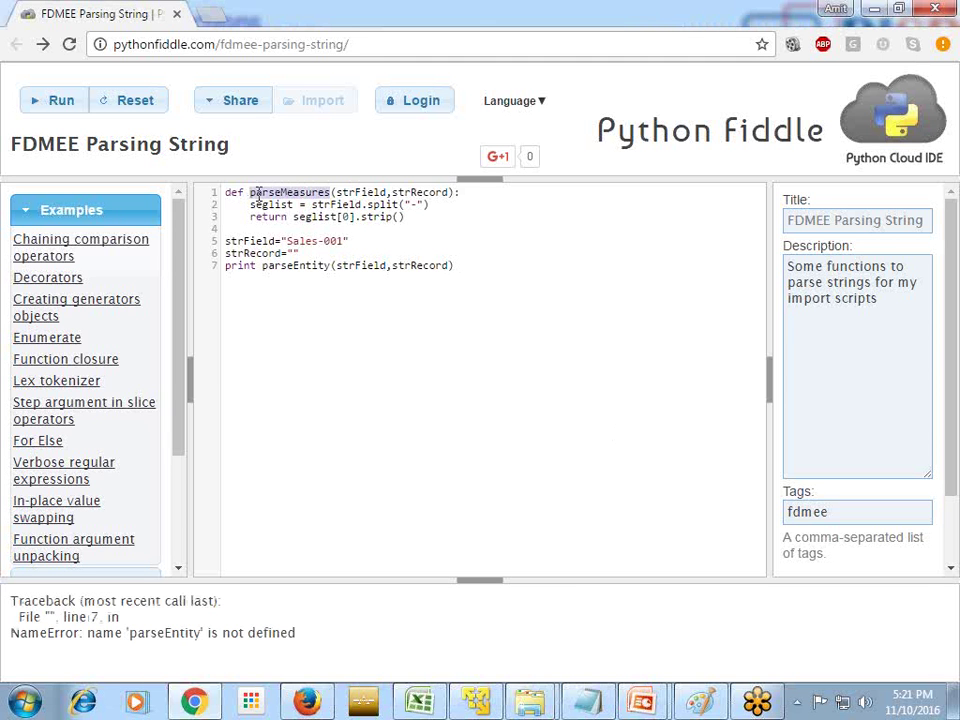
{"action": "left_click_drag", "start_coordinate": [331, 265], "coordinate": [264, 267]}
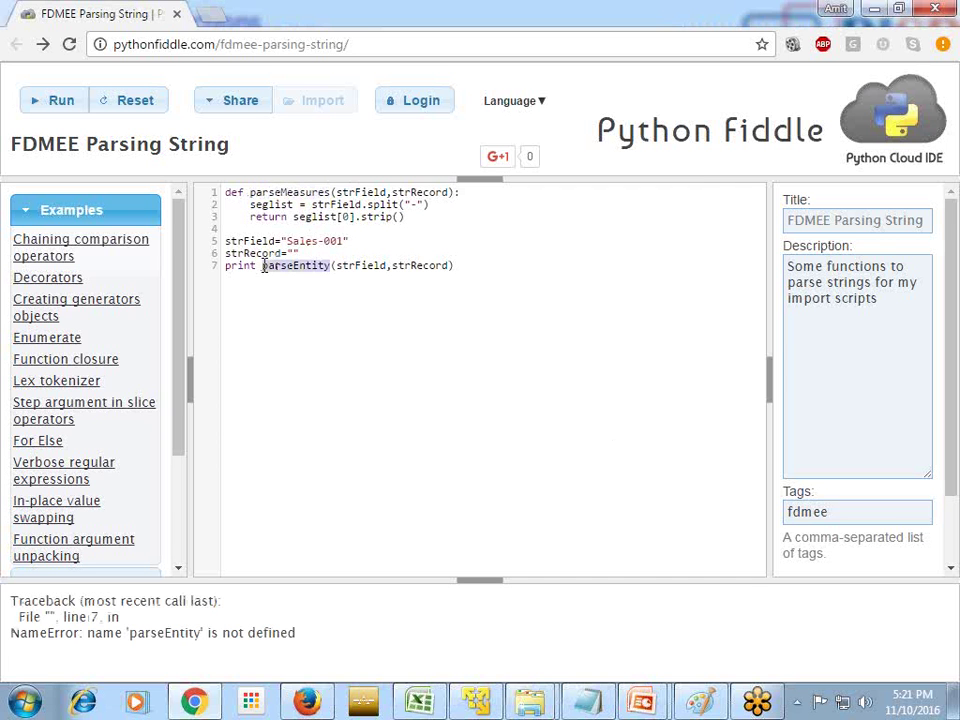
{"action": "key", "text": "ctrl+v"}
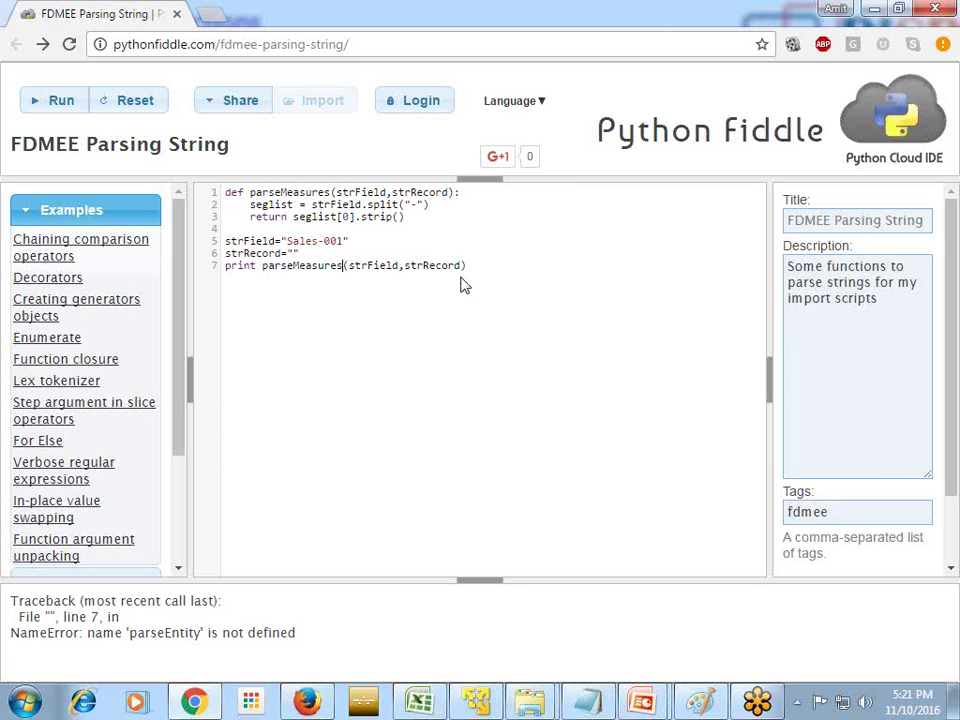
{"action": "left_click", "coordinate": [55, 101]}
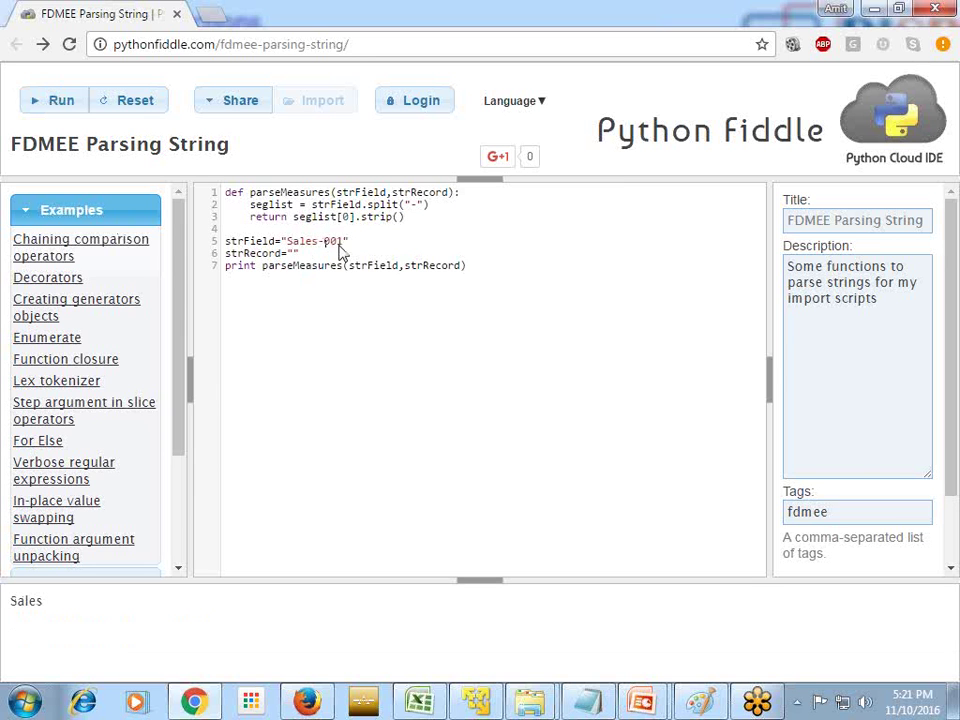
{"action": "double_click", "coordinate": [12, 600]}
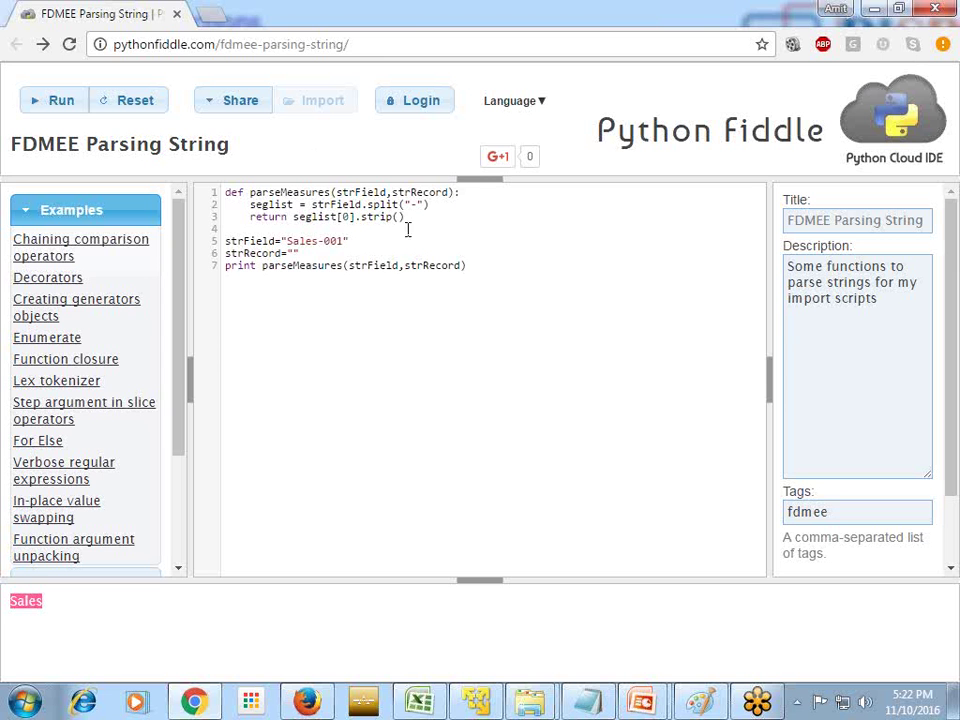
{"action": "left_click_drag", "start_coordinate": [405, 217], "coordinate": [167, 197]}
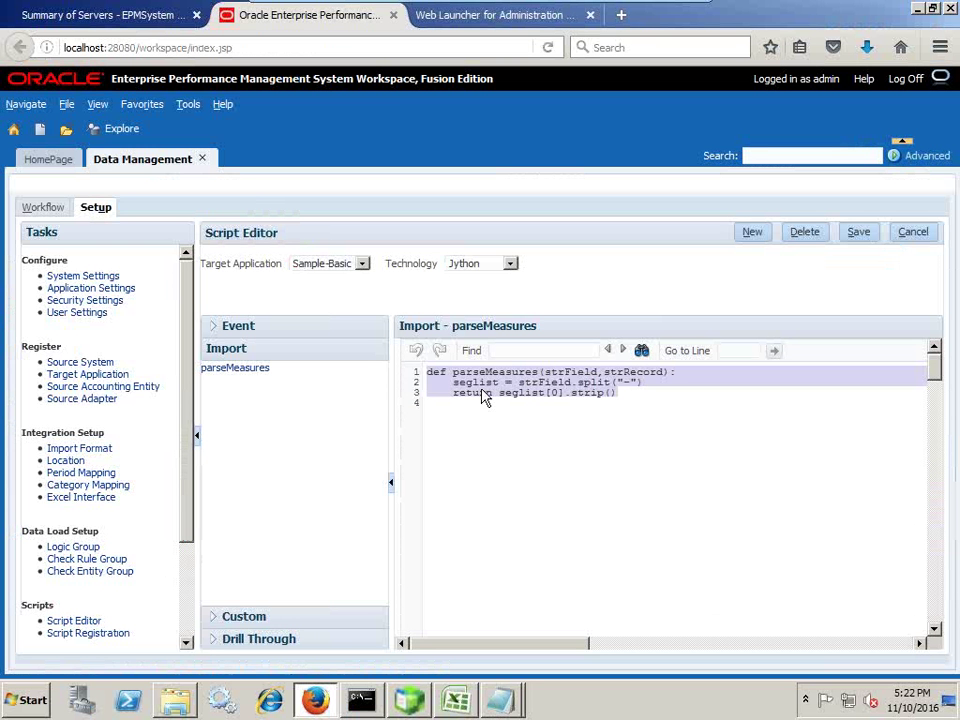
- Save the parseMeasures import script and check the Import Format Measures mapping uses parseMeasures.py
{"action": "left_click", "coordinate": [505, 440]}
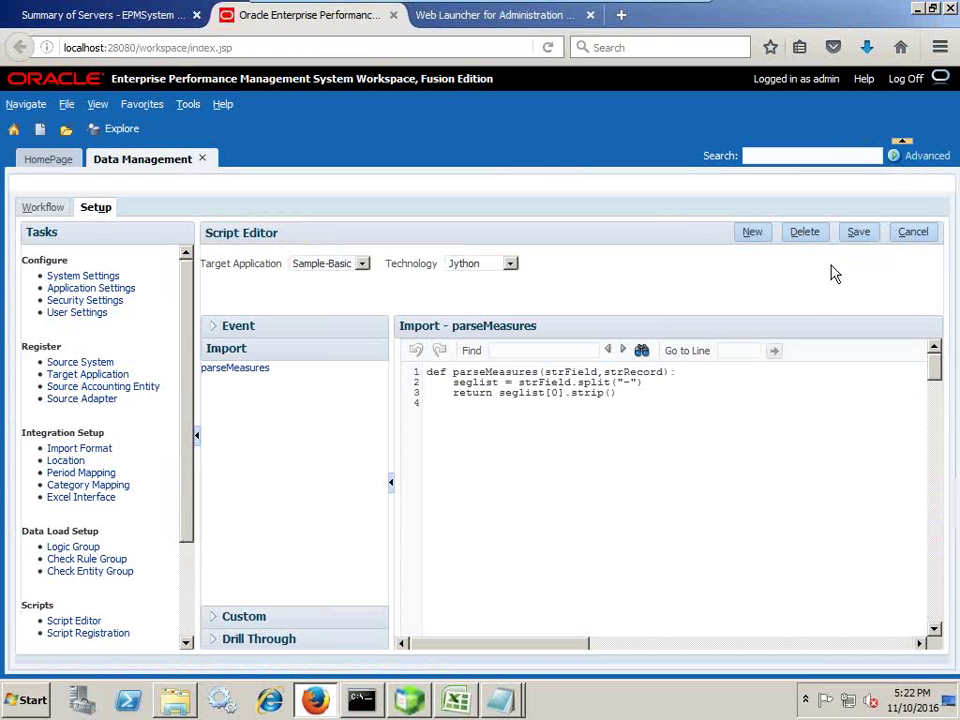
{"action": "left_click", "coordinate": [857, 236]}
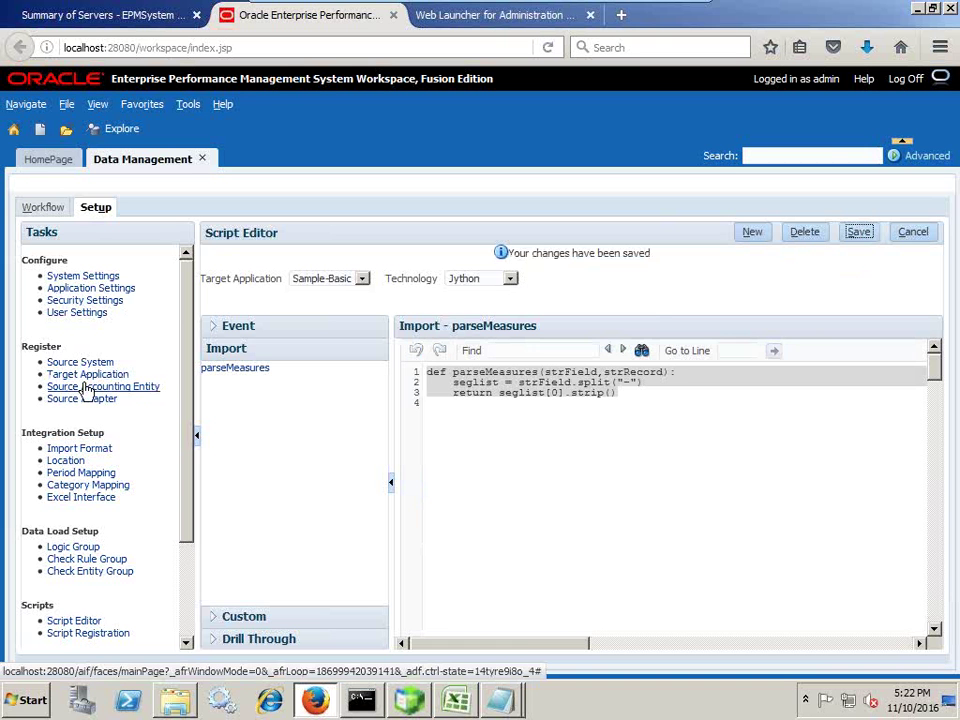
{"action": "left_click", "coordinate": [94, 449]}
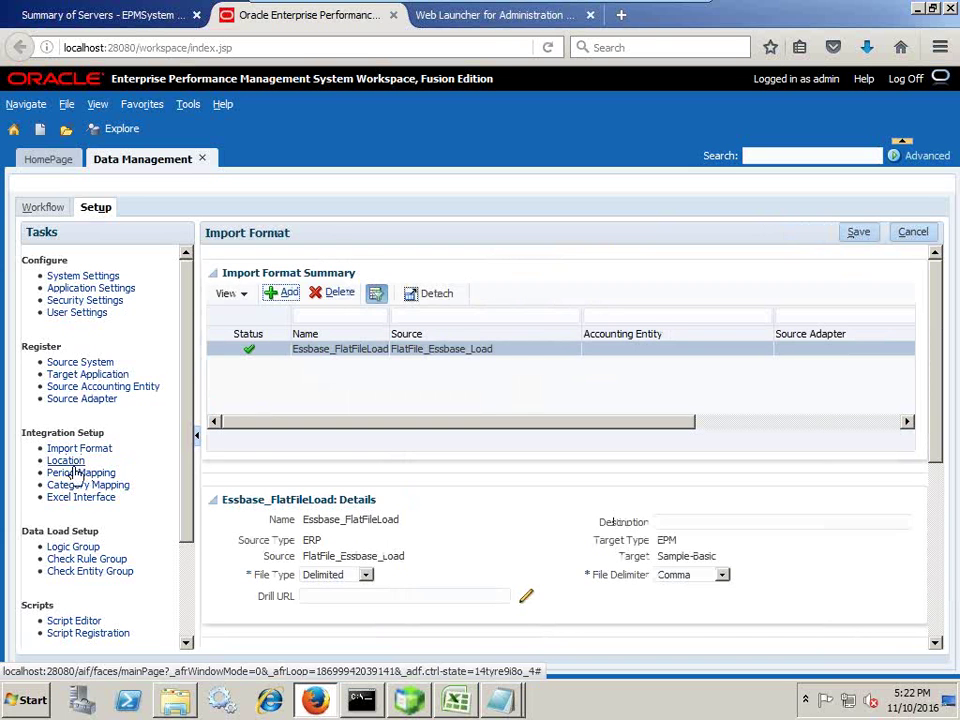
{"action": "scroll", "coordinate": [456, 482], "scroll_direction": "down", "scroll_amount": 5}
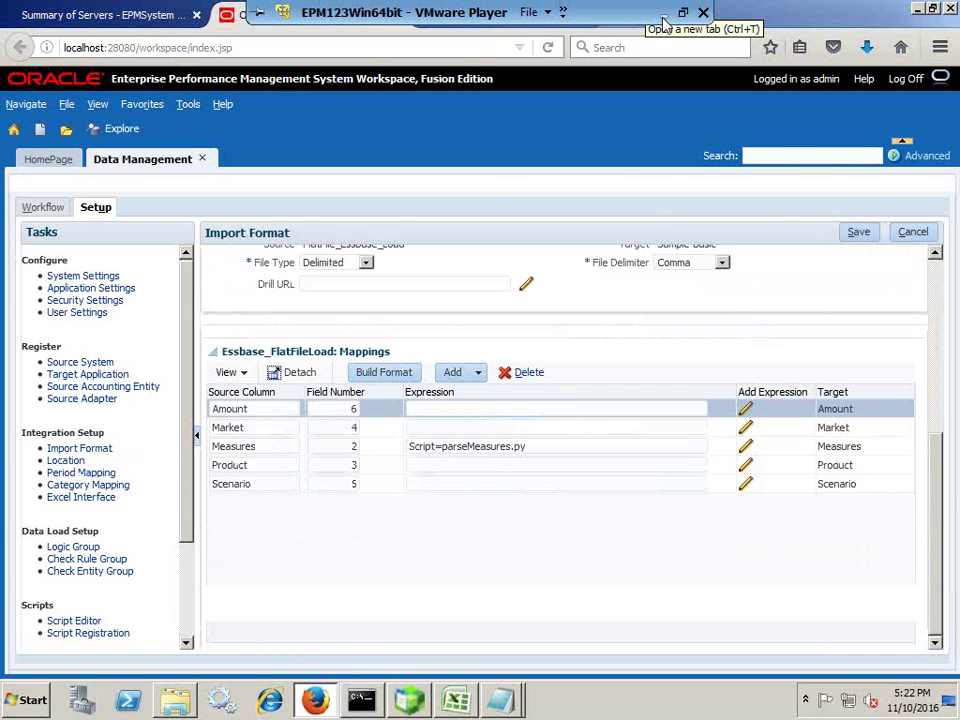
{"action": "left_click", "coordinate": [663, 14]}
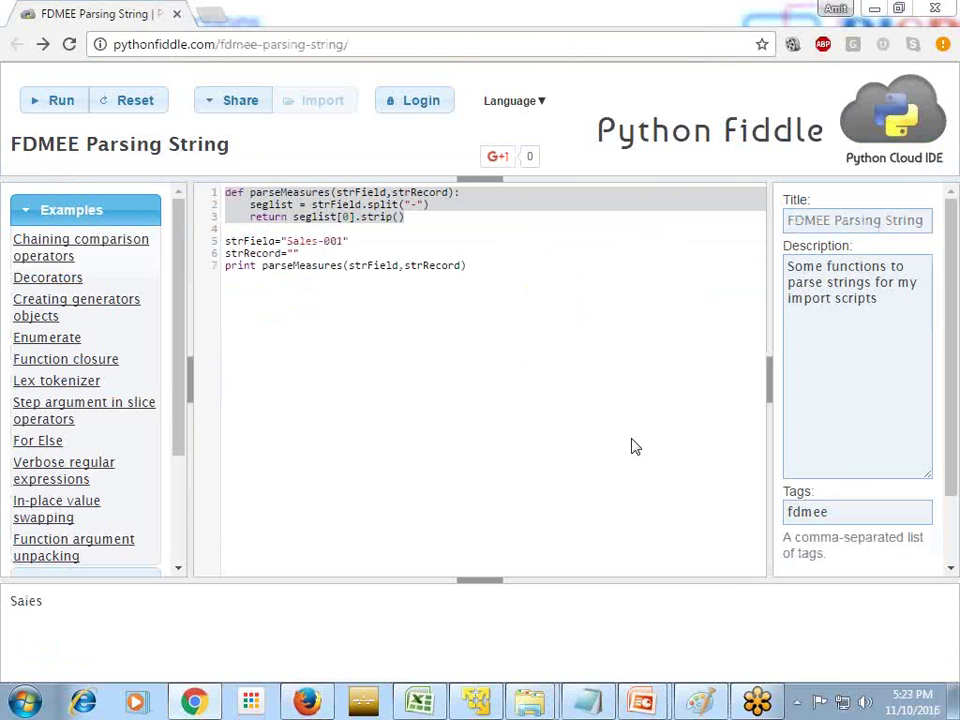
{"action": "left_click", "coordinate": [392, 302]}
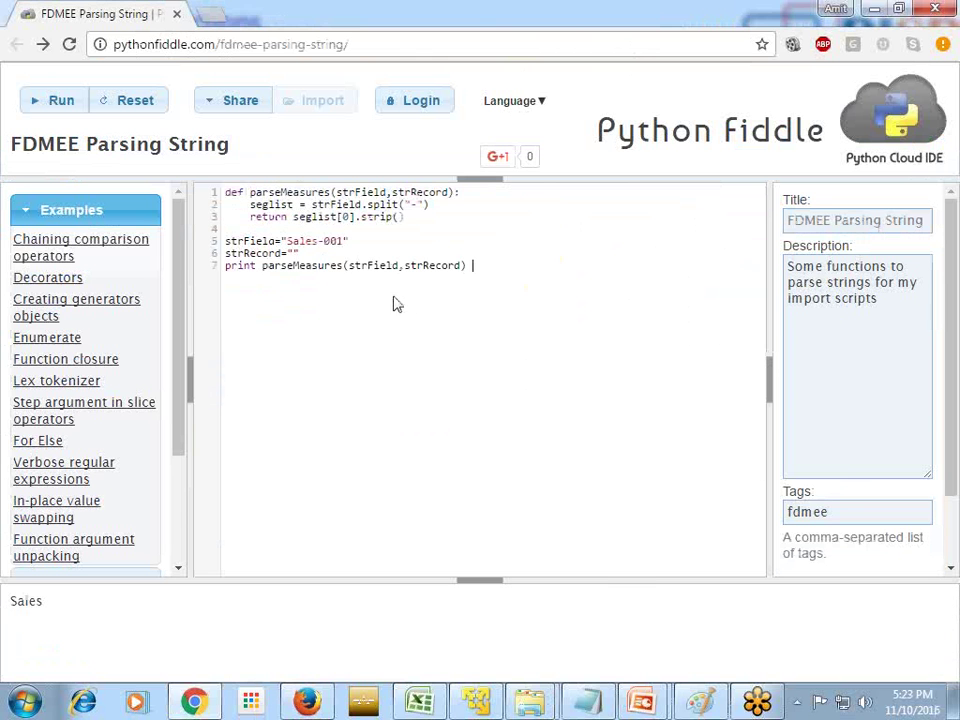
{"action": "left_click", "coordinate": [478, 703]}
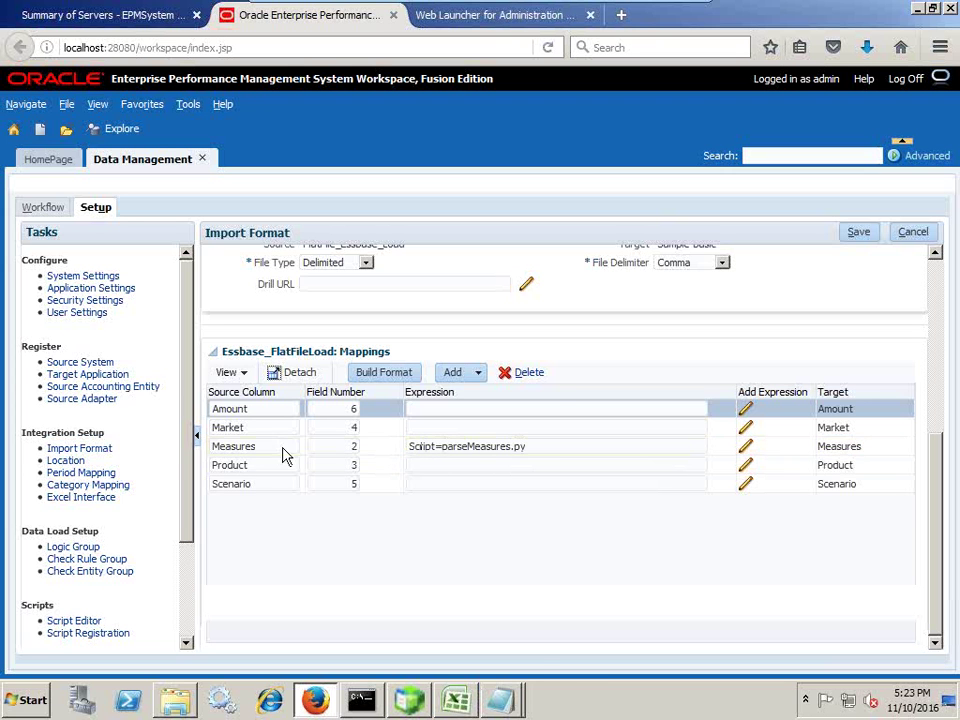
- Review the Measures, Product and Scenario data load mappings, each a * to * Like rule
{"action": "left_click", "coordinate": [40, 208]}
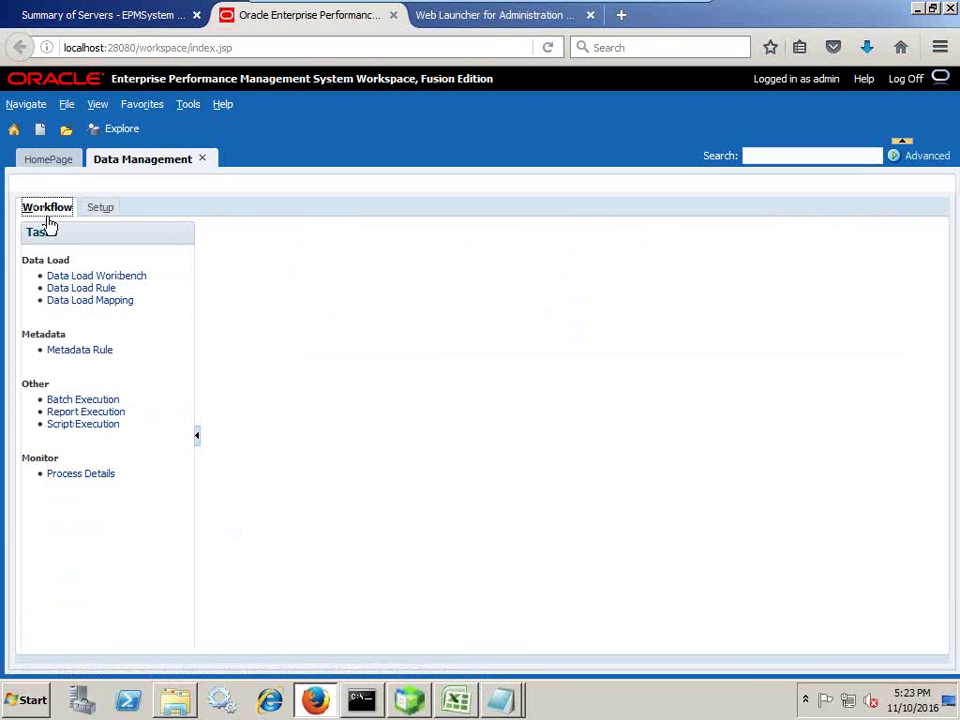
{"action": "left_click", "coordinate": [118, 301]}
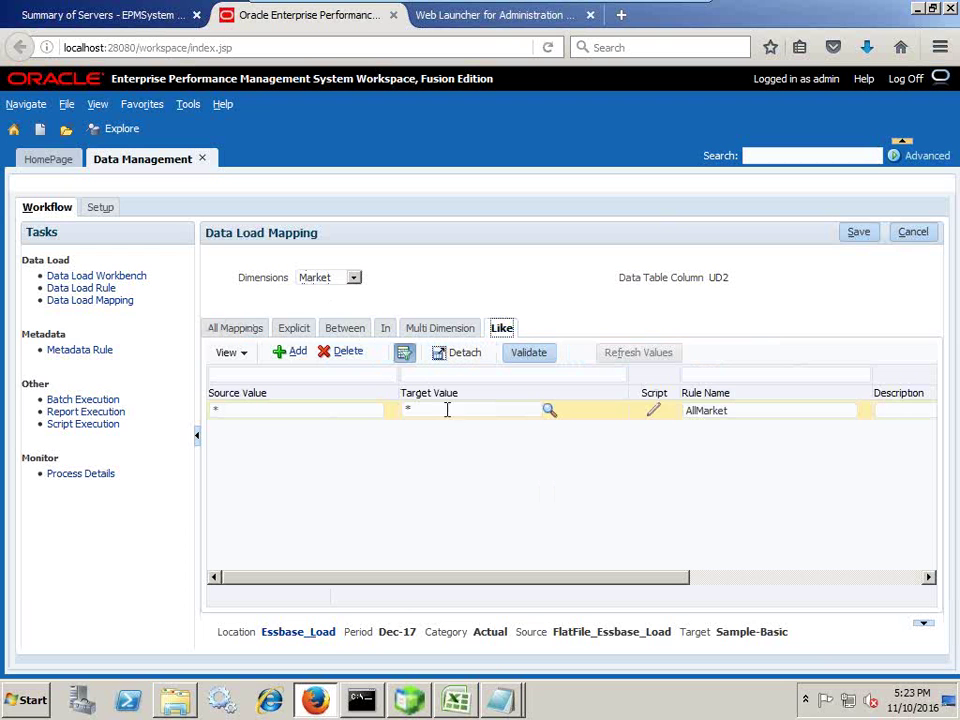
{"action": "left_click", "coordinate": [325, 280]}
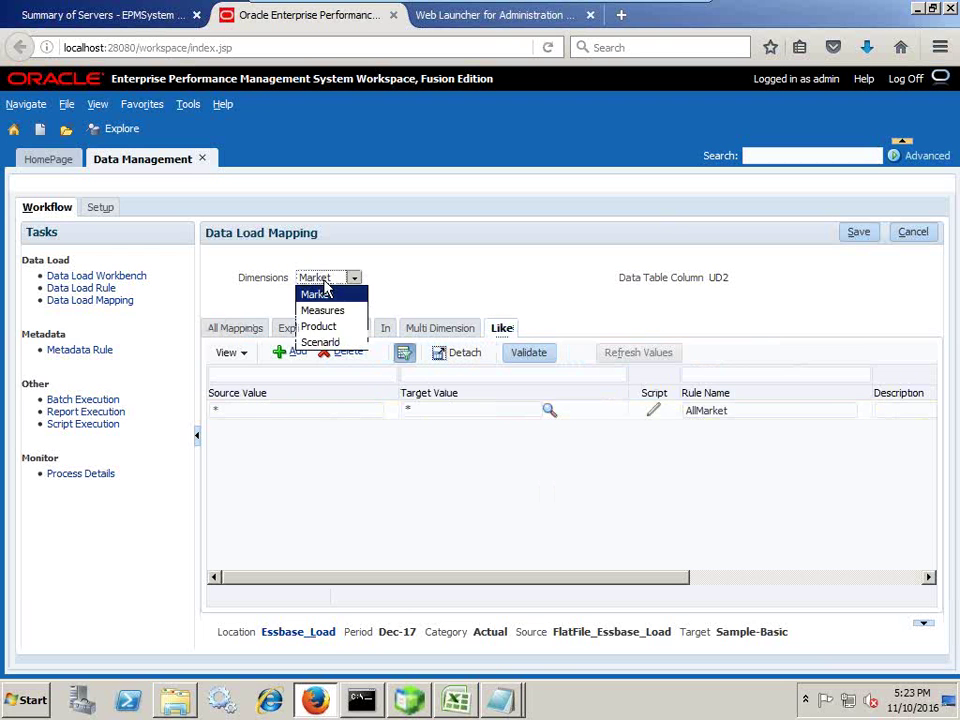
{"action": "left_click", "coordinate": [320, 311]}
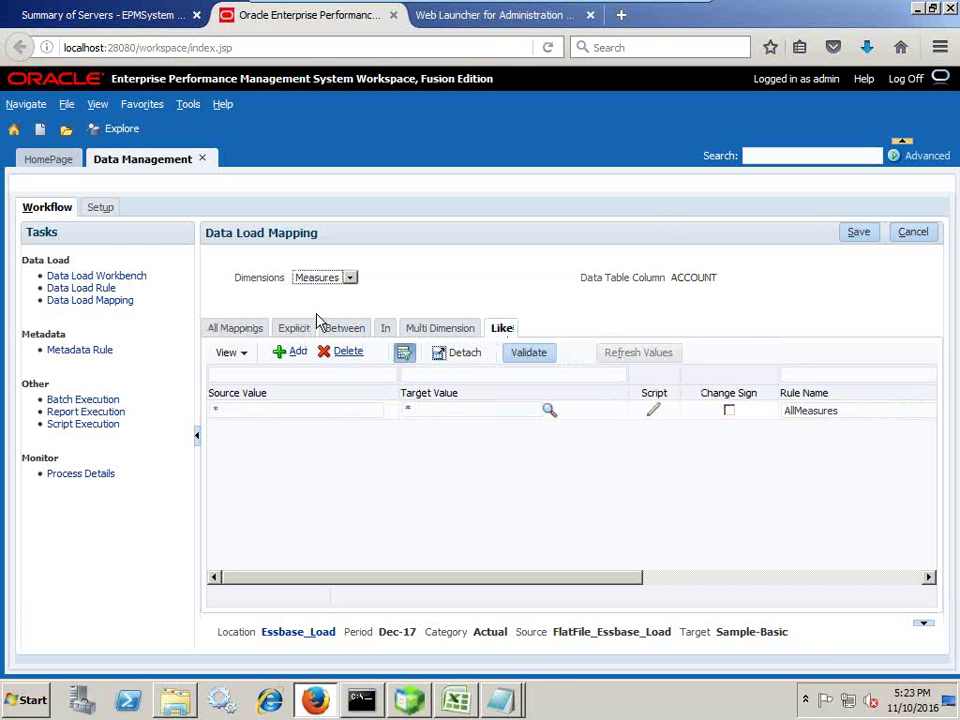
{"action": "left_click", "coordinate": [322, 278]}
{"action": "left_click", "coordinate": [322, 326]}
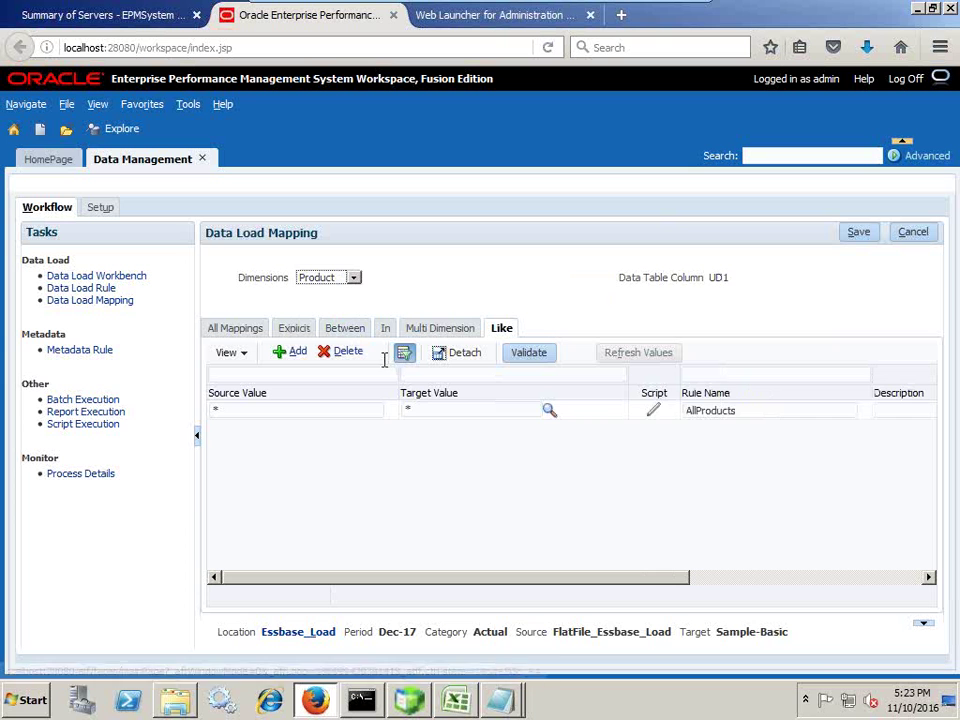
{"action": "left_click", "coordinate": [315, 279]}
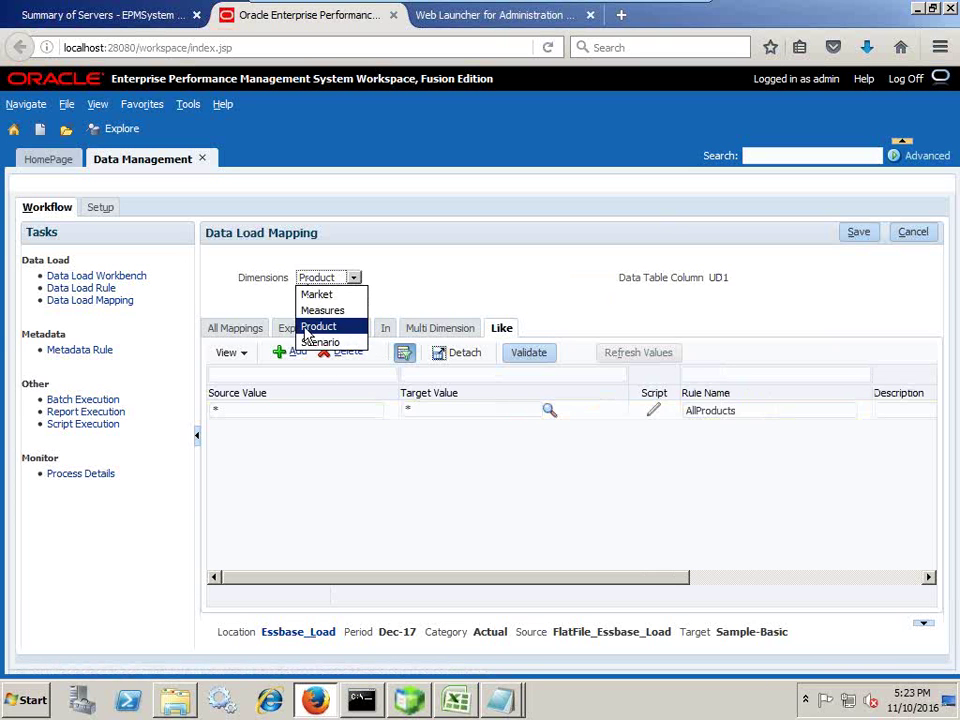
{"action": "left_click", "coordinate": [315, 343]}
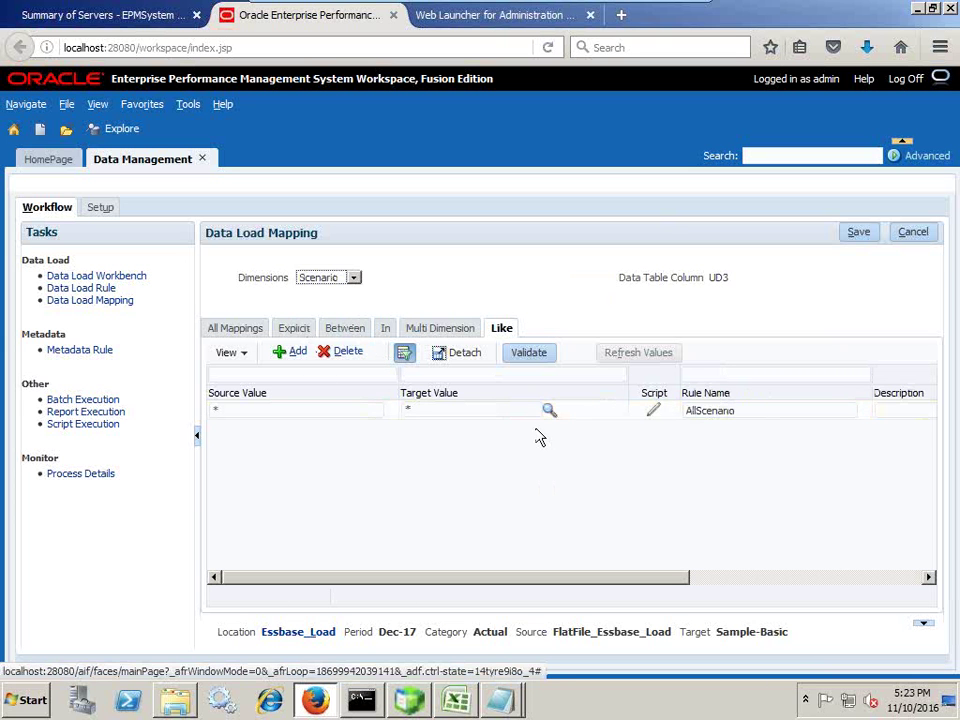
- Open the Essbase_FlatFileLoad data load rule with the Sample_Basic_Data1 file moved aside, then switch to Excel
{"action": "left_click", "coordinate": [106, 288]}
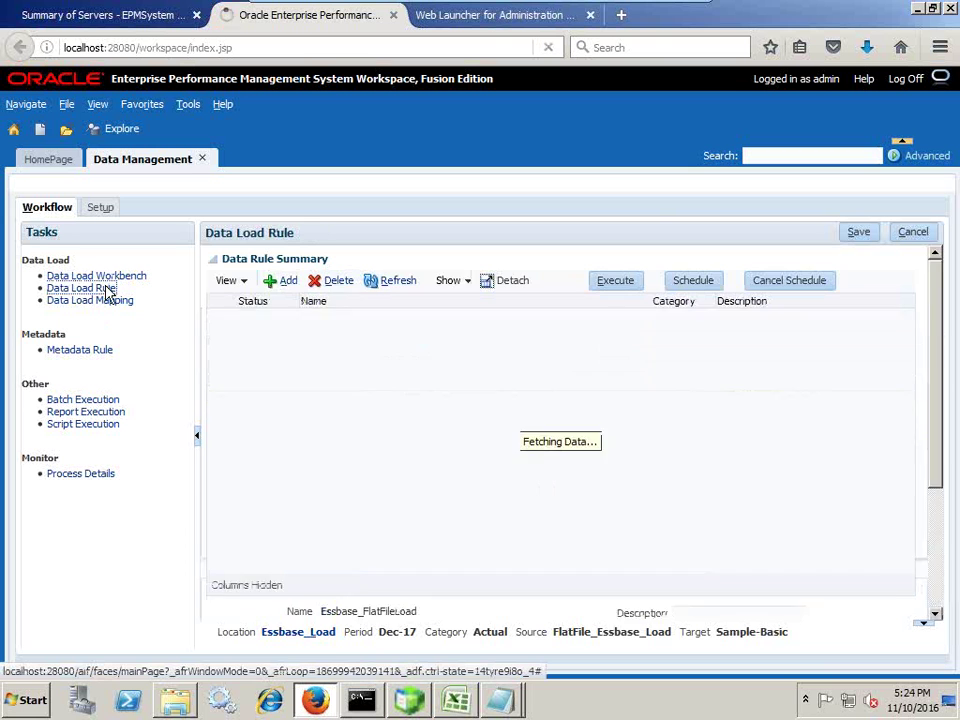
{"action": "left_click", "coordinate": [503, 700]}
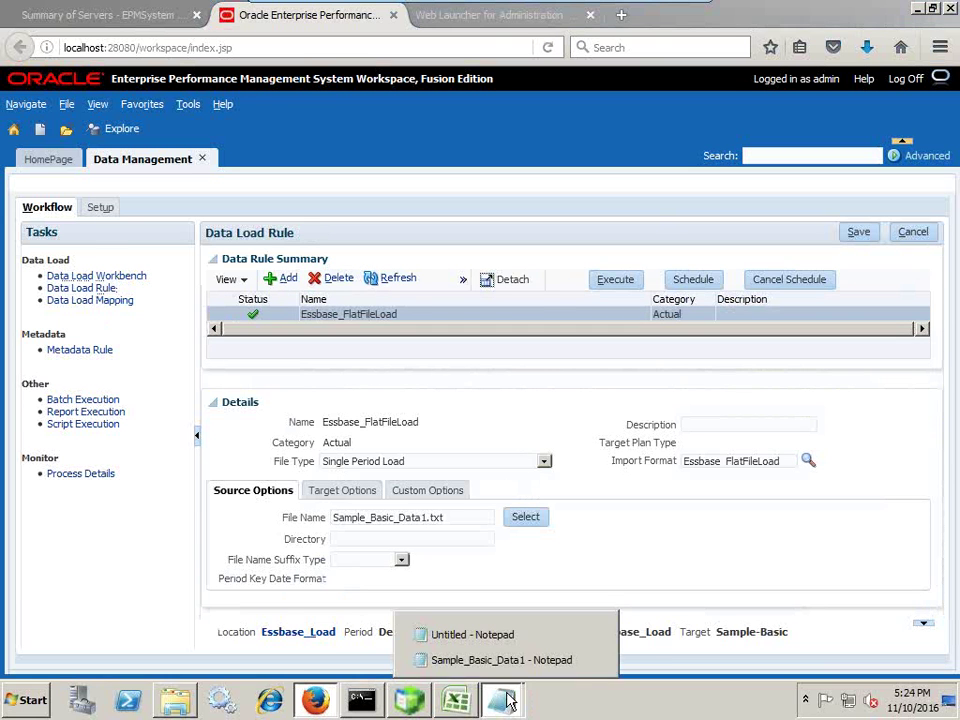
{"action": "left_click", "coordinate": [525, 660]}
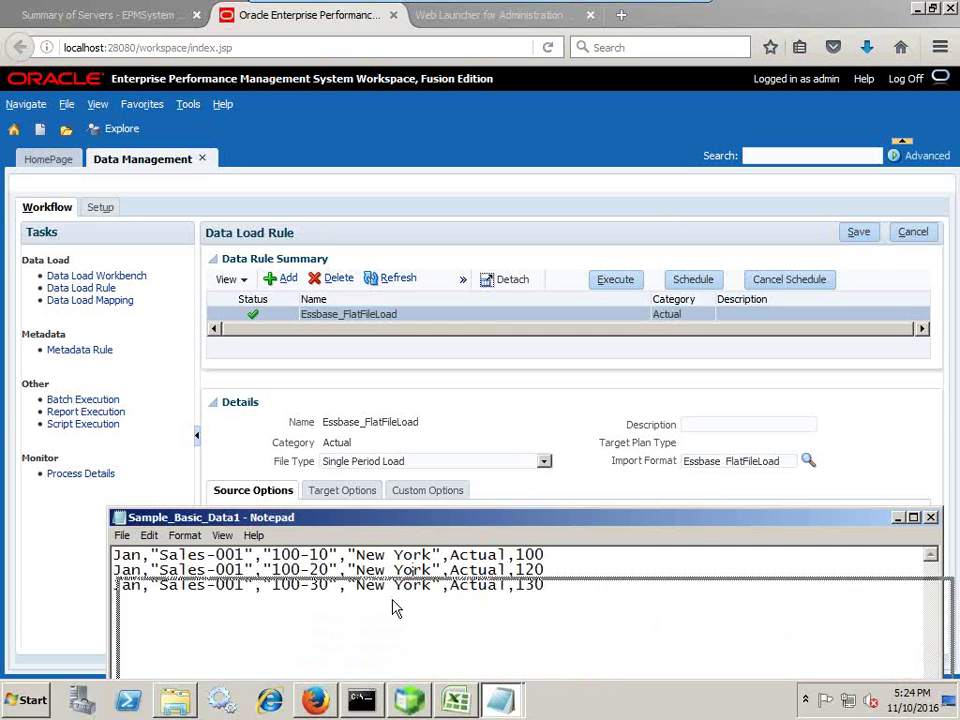
{"action": "left_click_drag", "start_coordinate": [414, 517], "coordinate": [424, 597]}
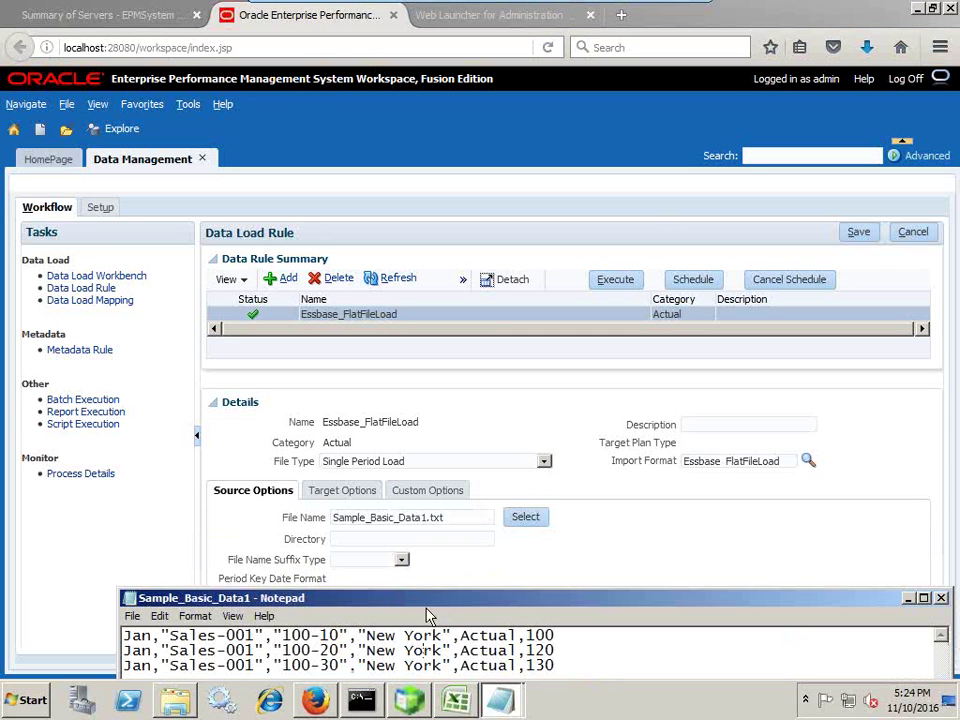
{"action": "left_click", "coordinate": [525, 564]}
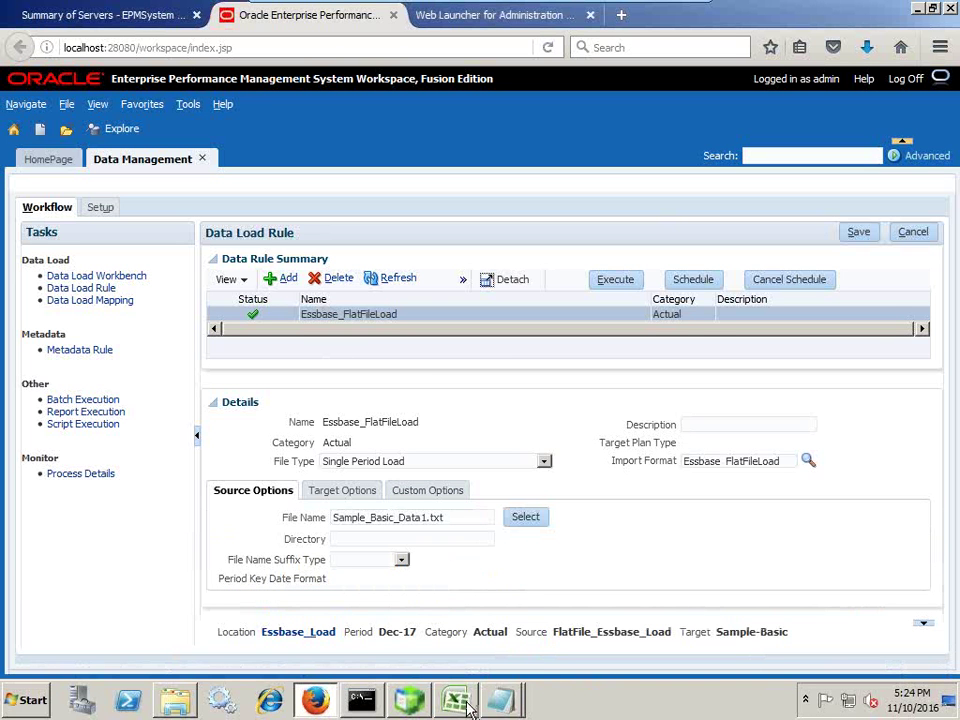
{"action": "mouse_move", "coordinate": [458, 702]}
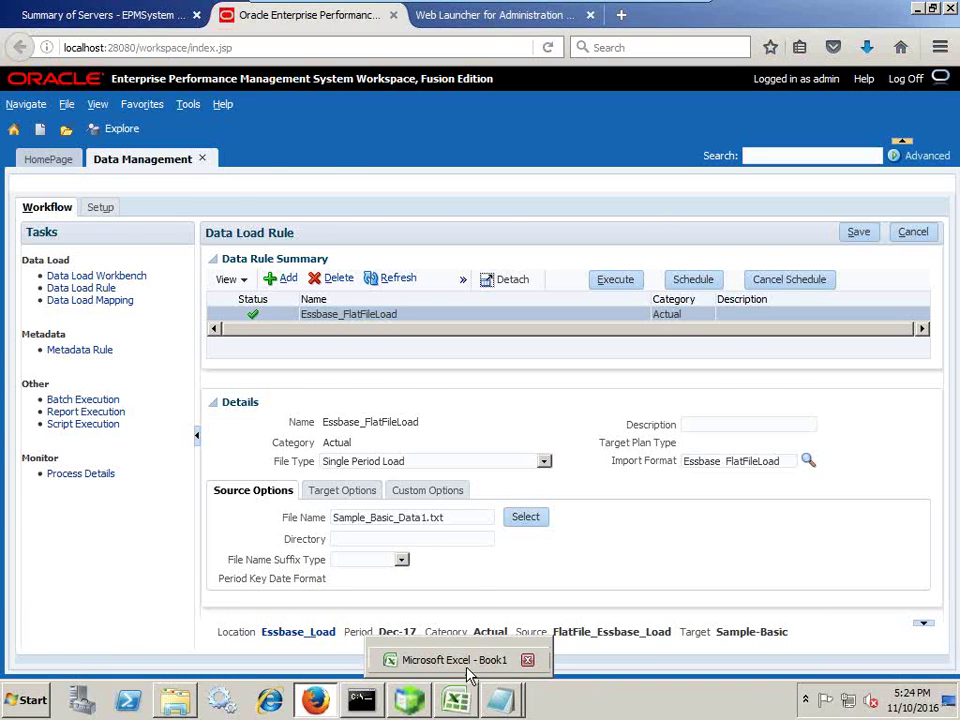
{"action": "left_click", "coordinate": [466, 664]}
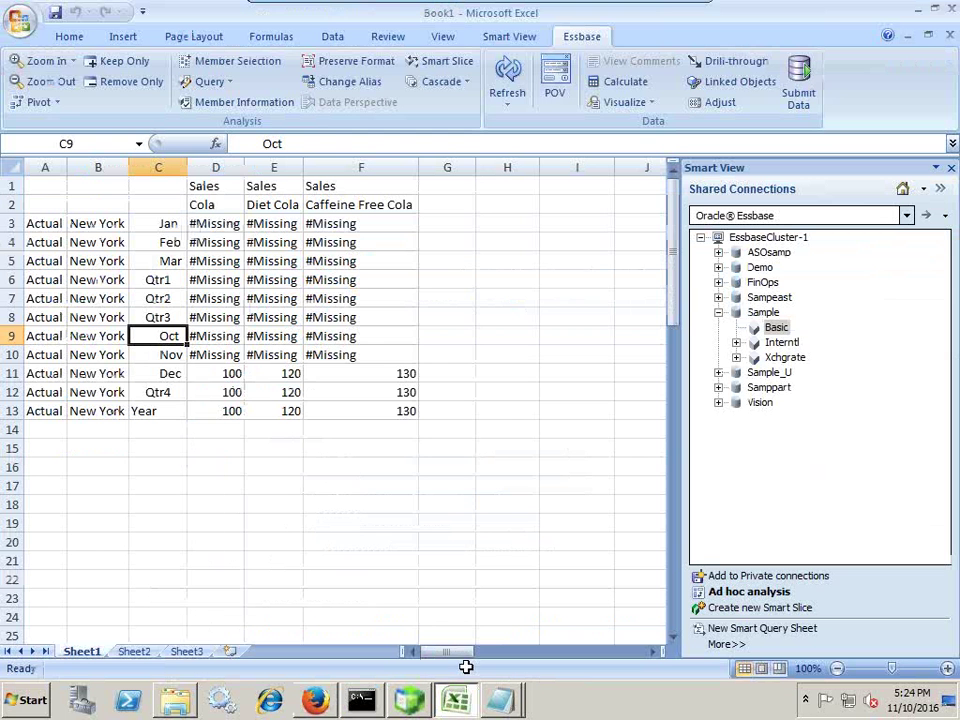
- Refresh the Sample.Basic Smart View grid, showing #Missing, then return to the FDMEE rule page
{"action": "left_click", "coordinate": [507, 82]}
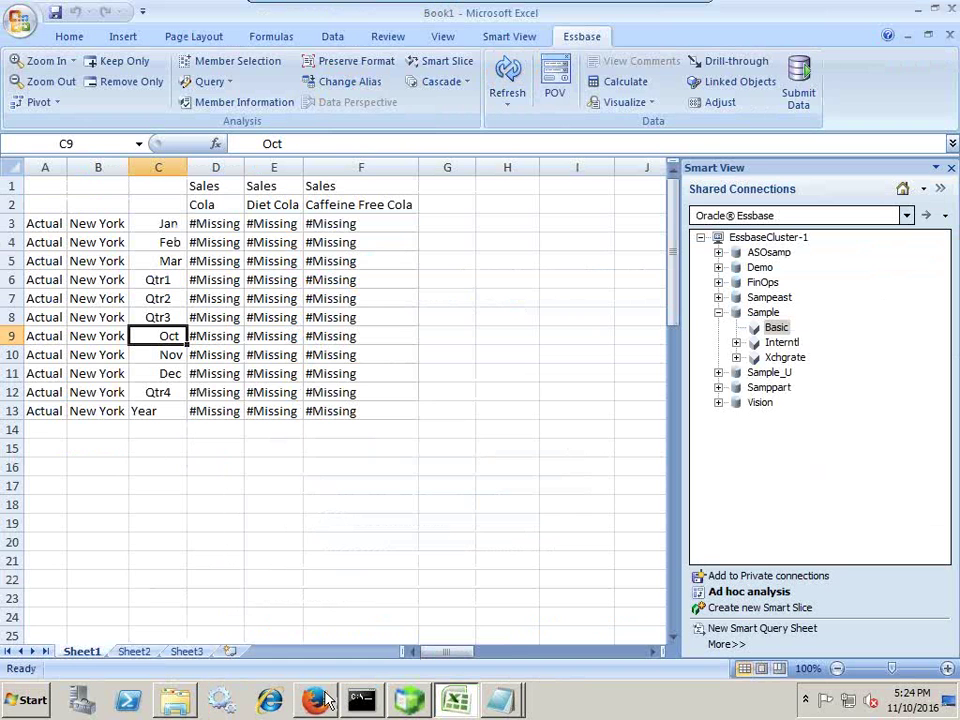
{"action": "left_click", "coordinate": [322, 702]}
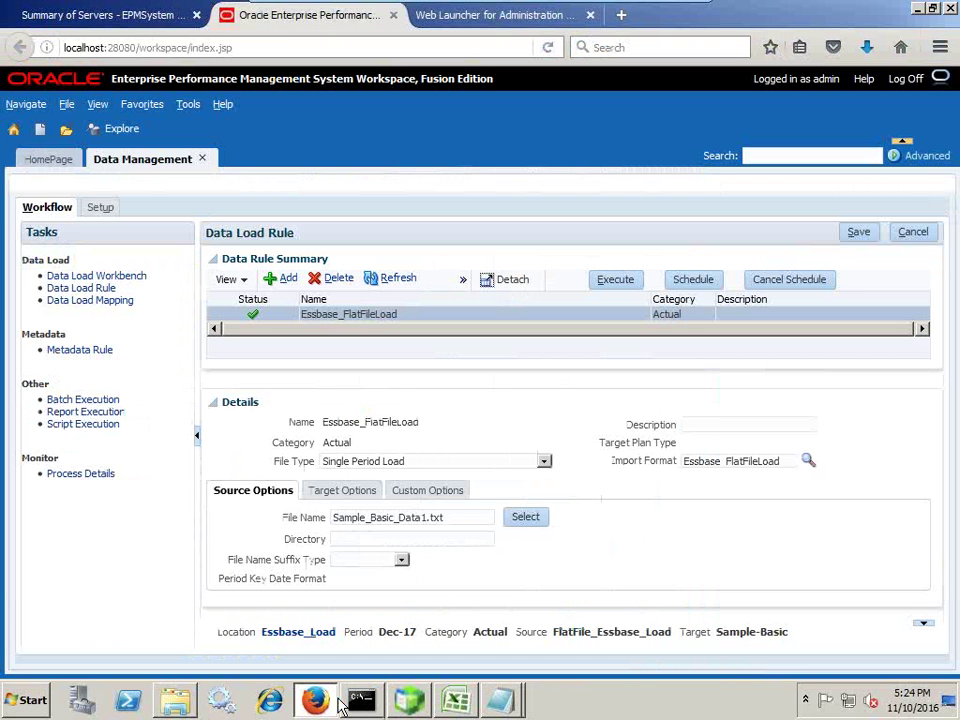
- Run Essbase_FlatFileLoad with import and export for Jan-17 start and end periods
{"action": "left_click", "coordinate": [605, 280]}
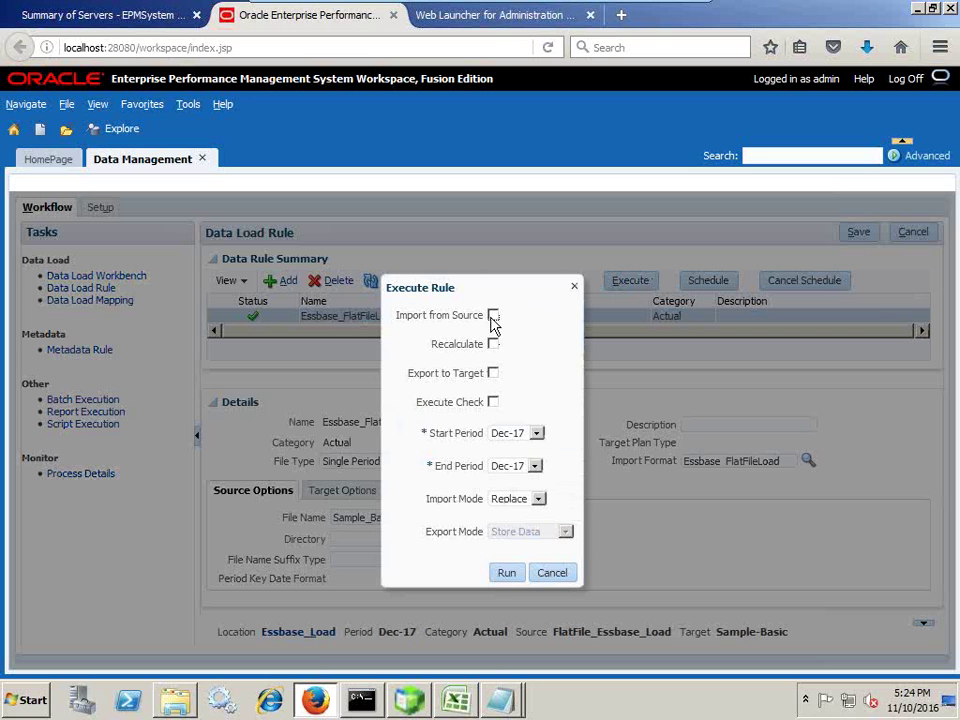
{"action": "left_click", "coordinate": [493, 316]}
{"action": "left_click", "coordinate": [493, 373]}
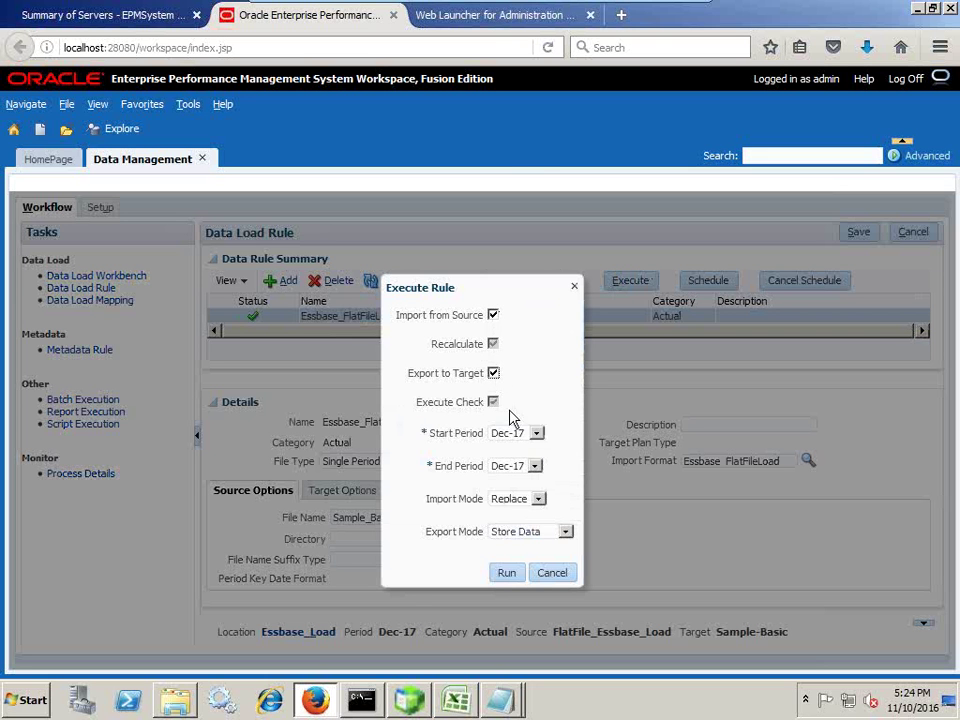
{"action": "left_click", "coordinate": [534, 433]}
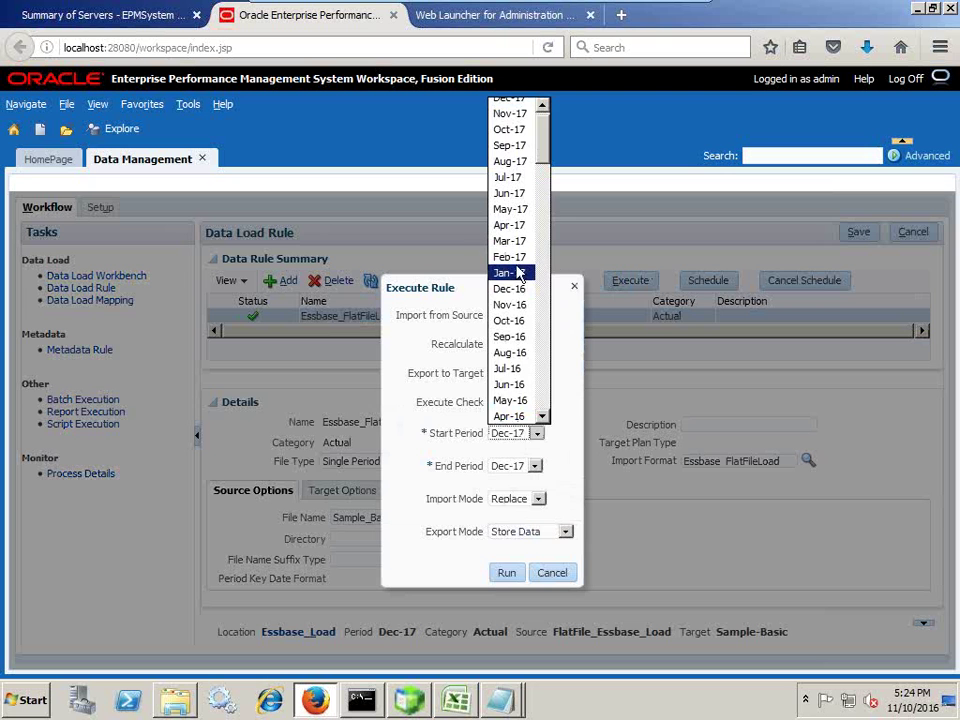
{"action": "left_click", "coordinate": [516, 272]}
{"action": "left_click", "coordinate": [521, 465]}
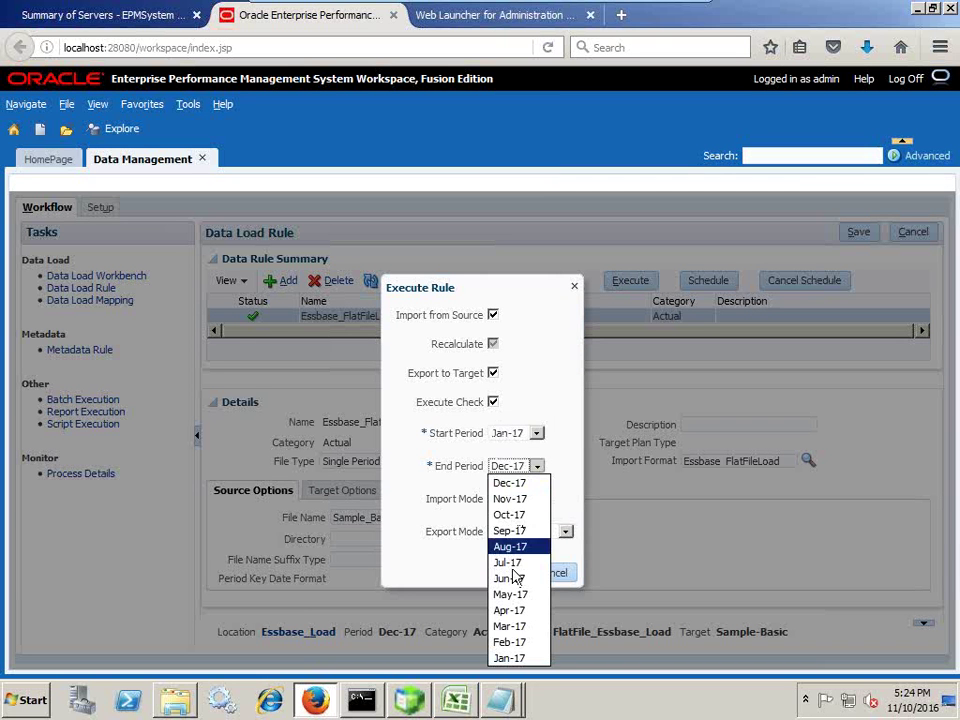
{"action": "key", "text": "Escape"}
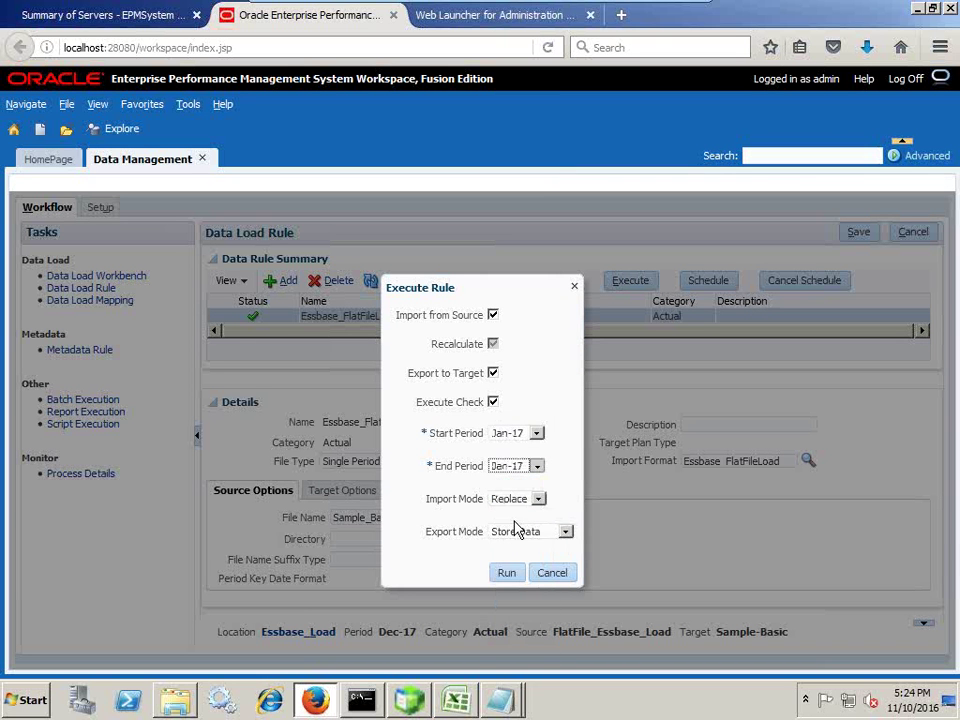
{"action": "left_click", "coordinate": [507, 574]}
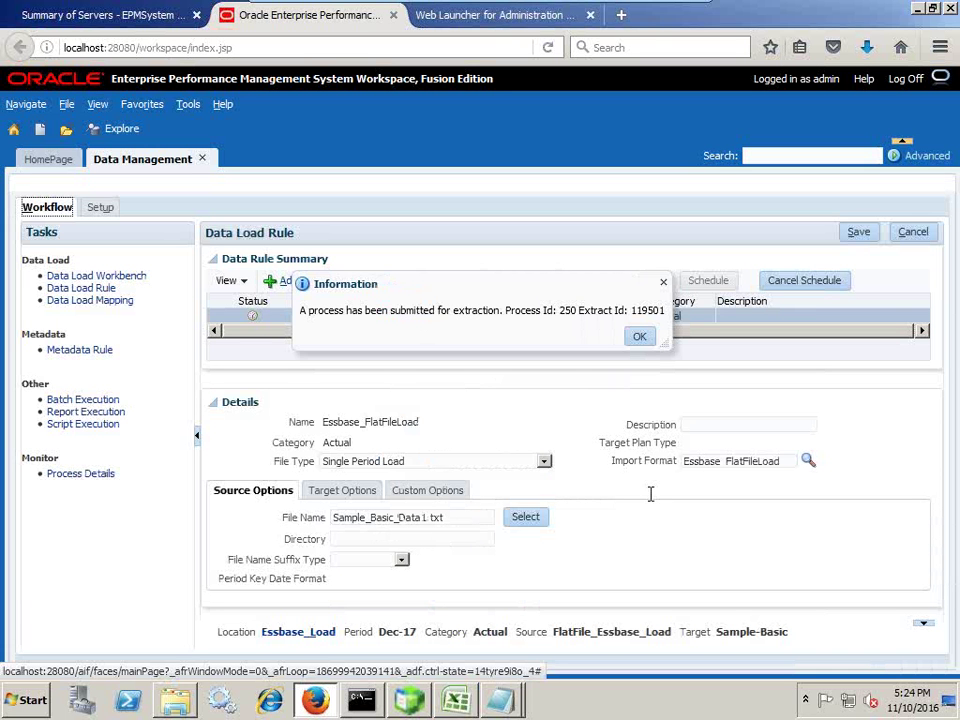
{"action": "left_click", "coordinate": [638, 336]}
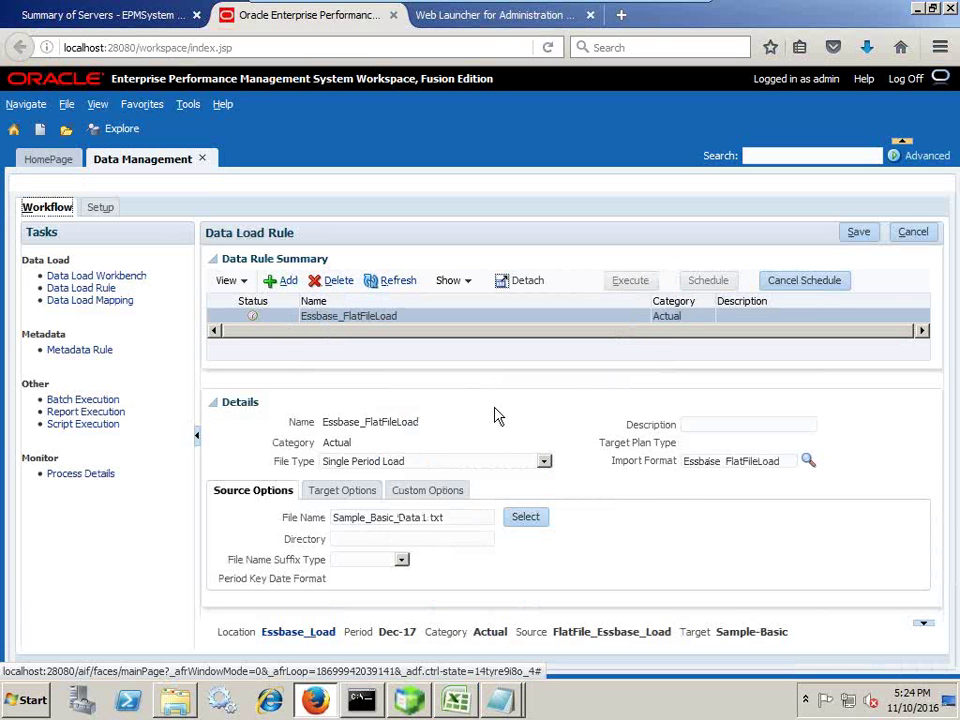
- Refresh the rule status repeatedly until it shows a green success
{"action": "left_click", "coordinate": [396, 282]}
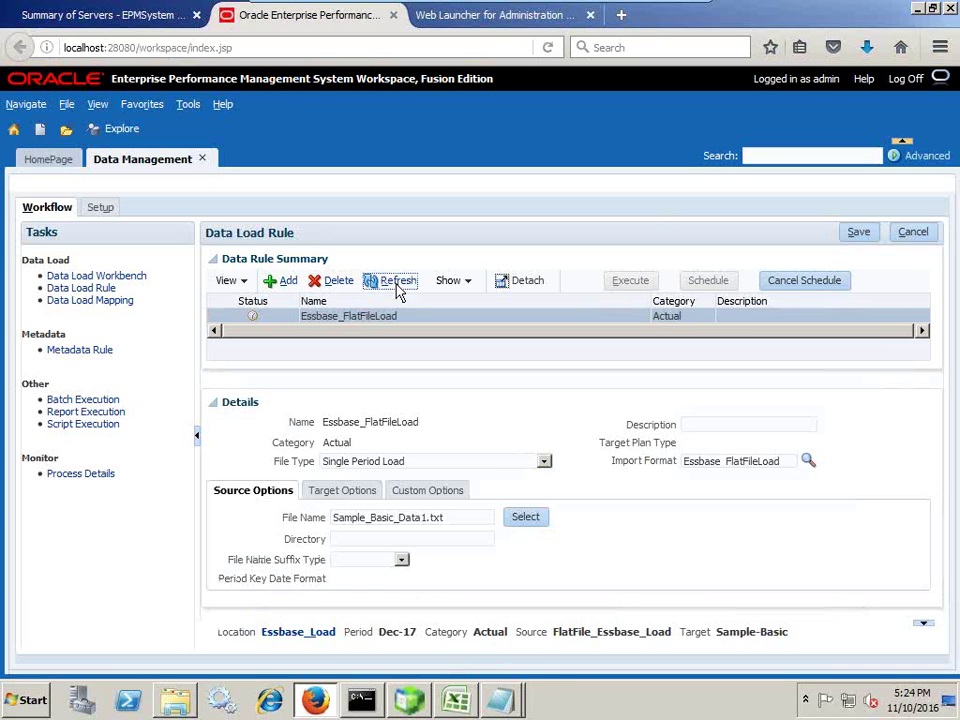
{"action": "left_click", "coordinate": [396, 283]}
{"action": "left_click", "coordinate": [396, 283]}
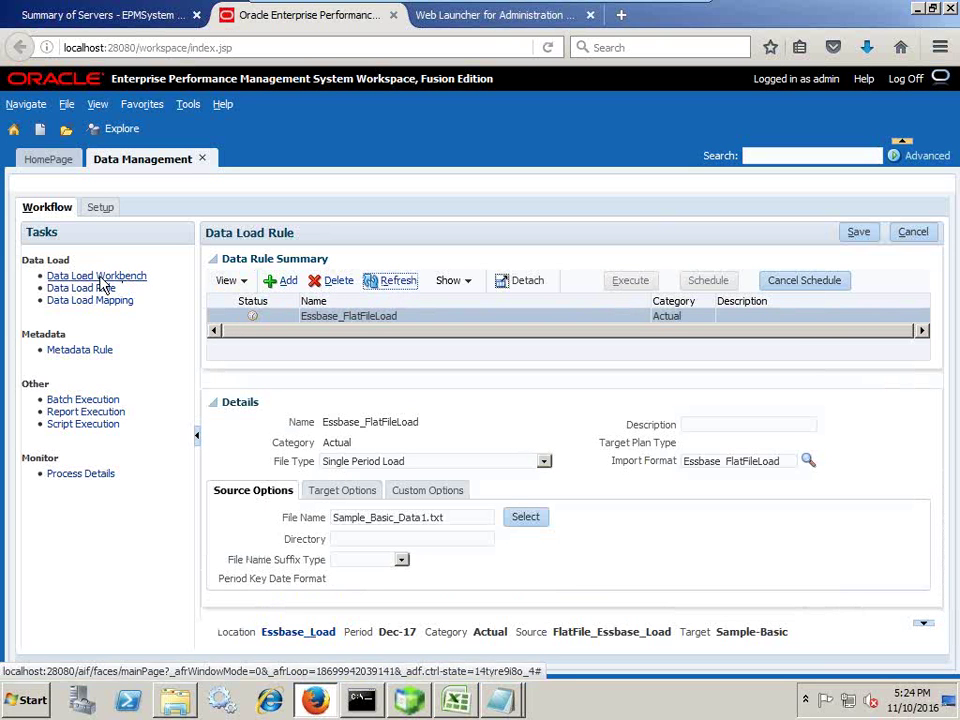
{"action": "left_click", "coordinate": [396, 283]}
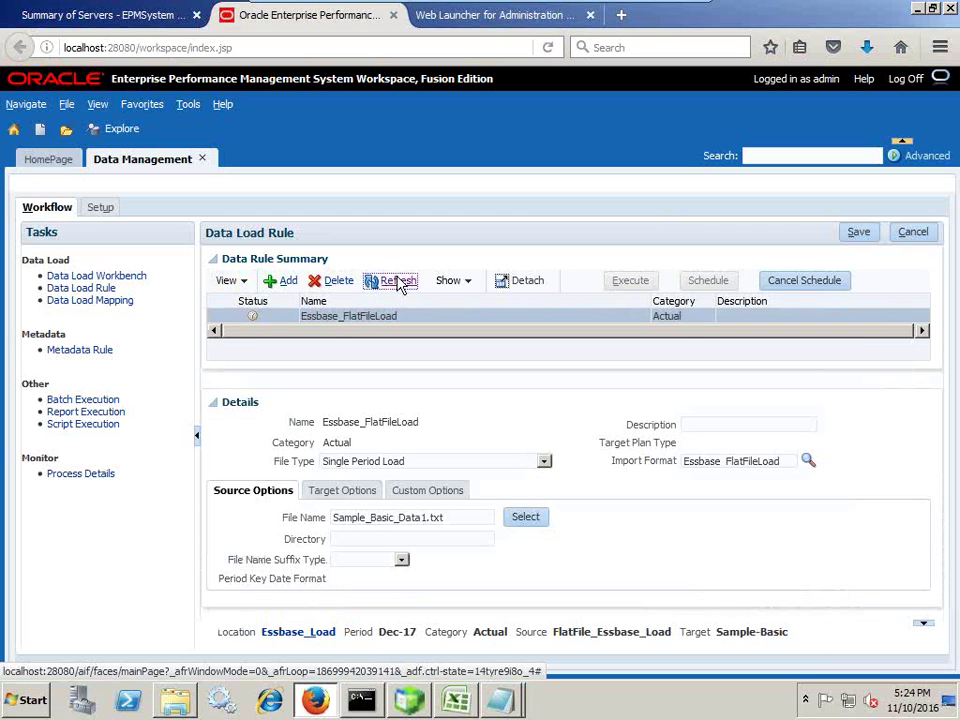
{"action": "left_click", "coordinate": [396, 283]}
{"action": "left_click", "coordinate": [397, 282]}
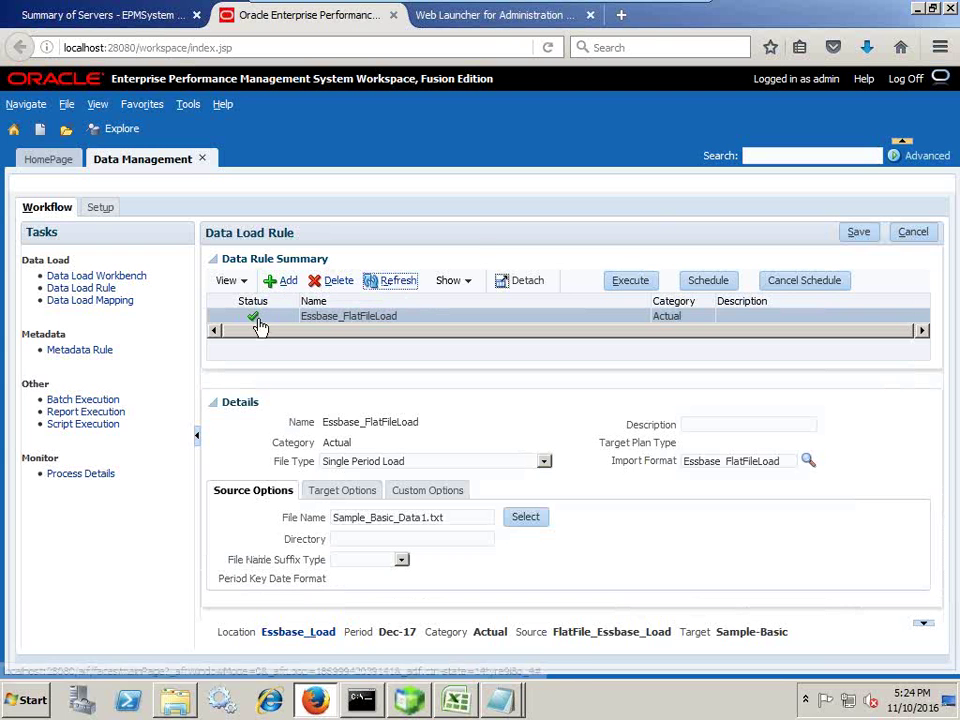
- Open the Data Load Workbench with the Sample_Basic_Data1 file placed below the imported records
{"action": "left_click", "coordinate": [114, 278]}
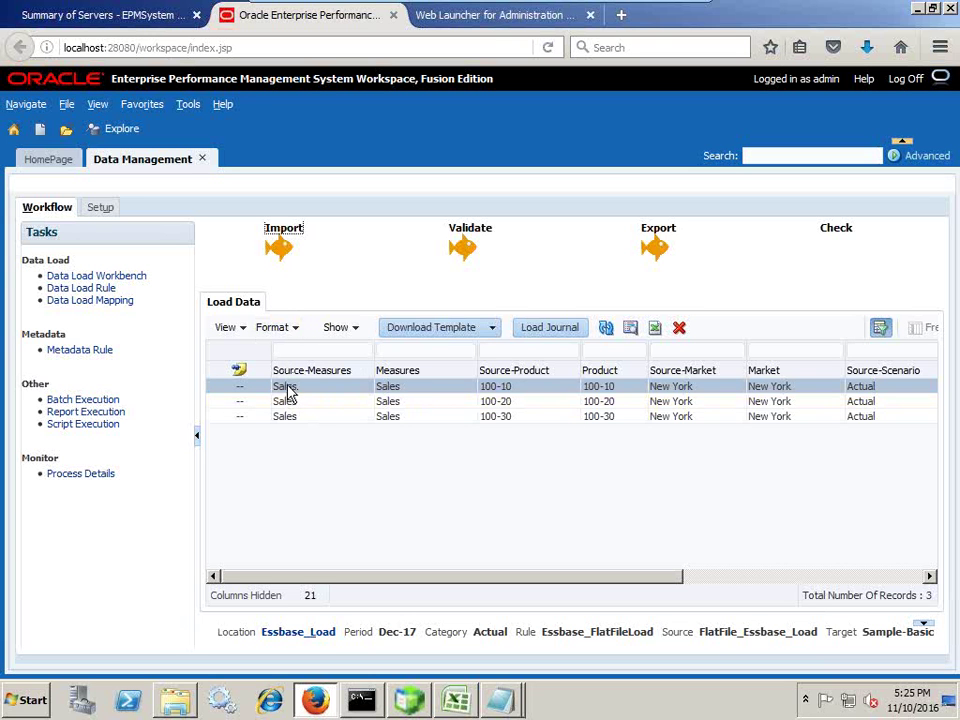
{"action": "left_click", "coordinate": [500, 700]}
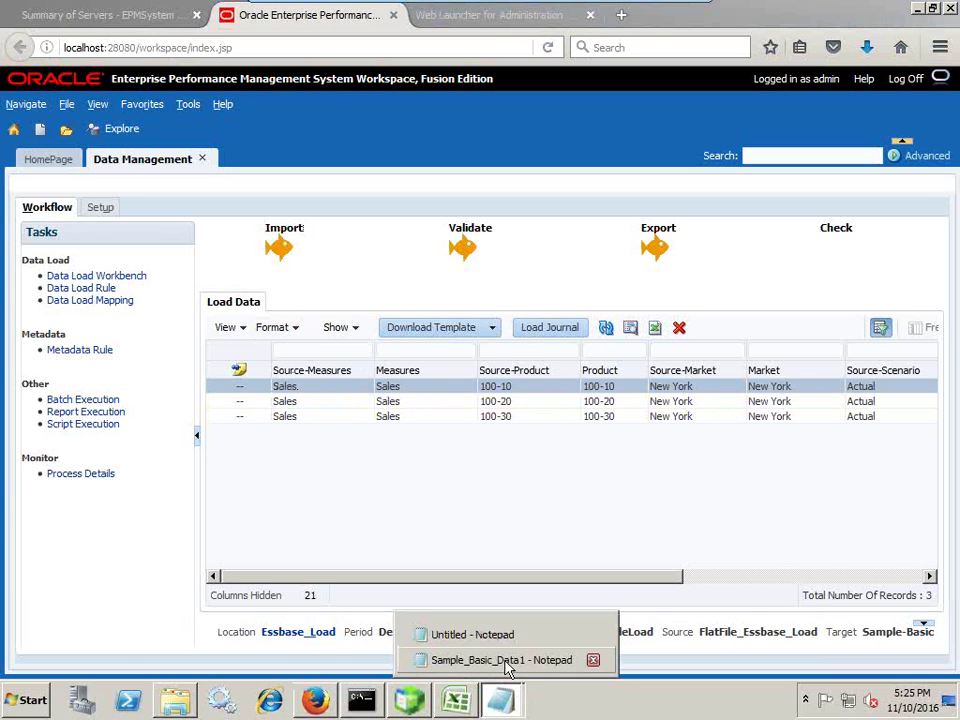
{"action": "left_click", "coordinate": [505, 661]}
{"action": "left_click_drag", "start_coordinate": [356, 534], "coordinate": [341, 471]}
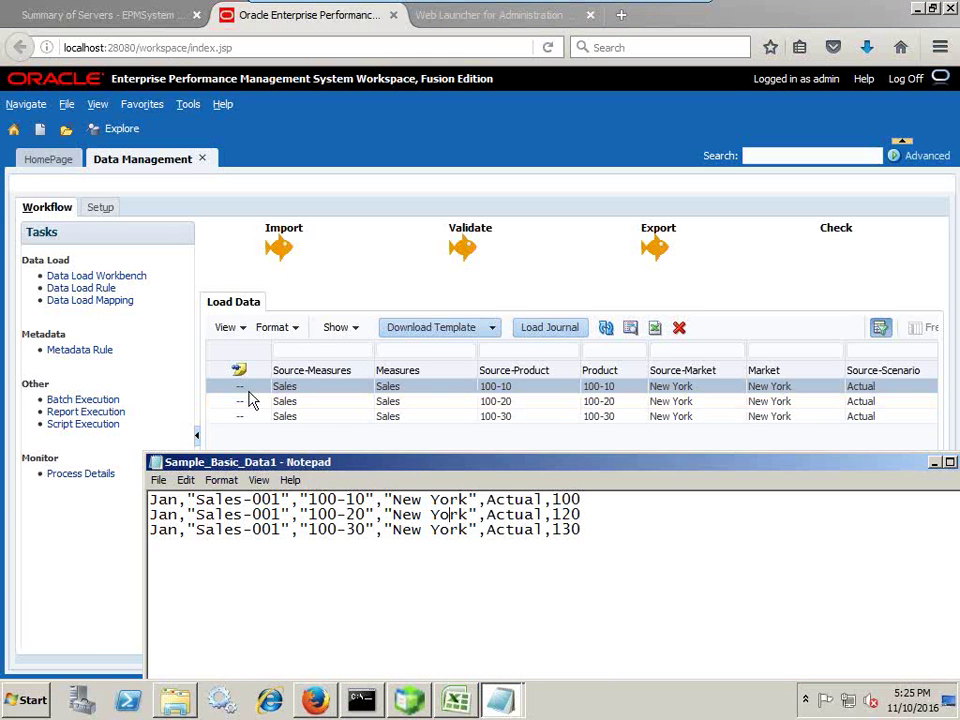
- Select the Measures column to confirm it reads Sales, not Sales-001, then switch to Excel
{"action": "left_click", "coordinate": [385, 378]}
{"action": "left_click", "coordinate": [418, 377]}
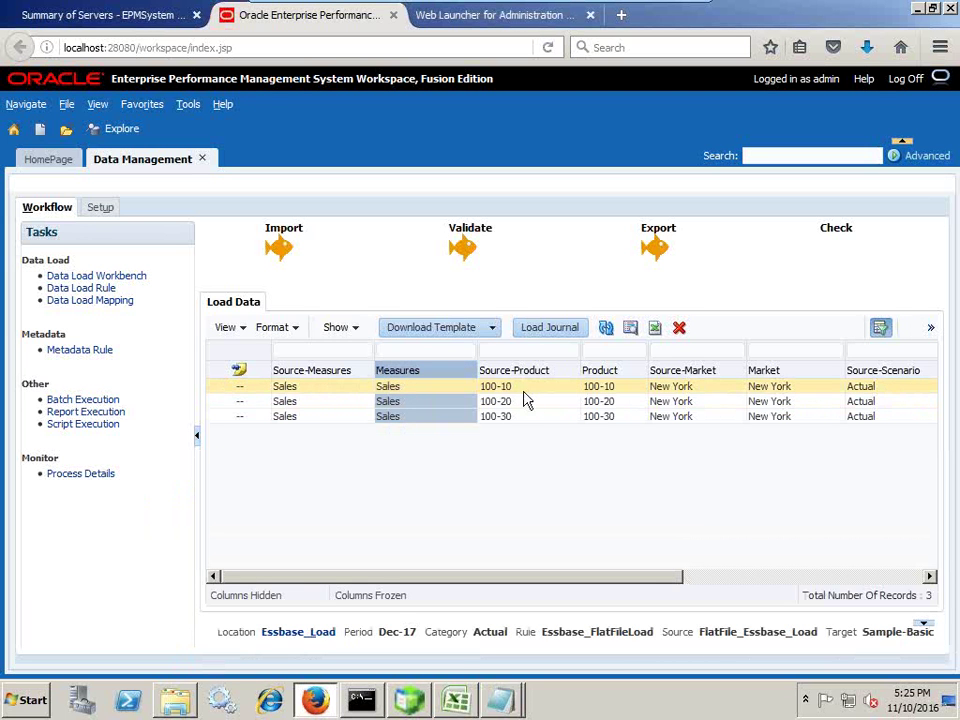
{"action": "left_click_drag", "start_coordinate": [645, 577], "coordinate": [510, 594]}
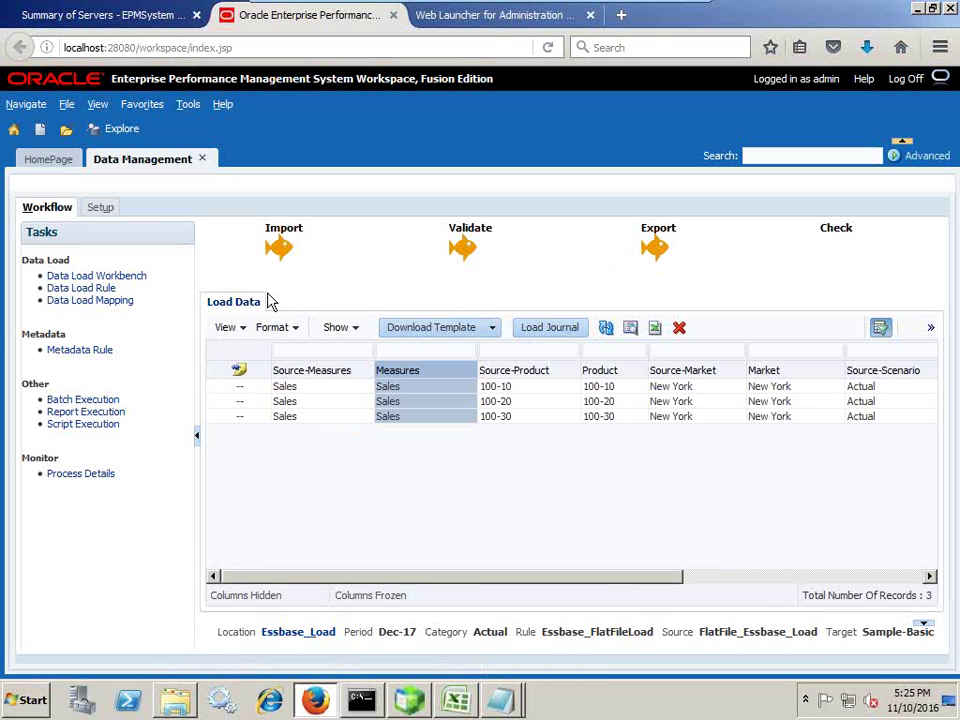
{"action": "left_click", "coordinate": [458, 703]}
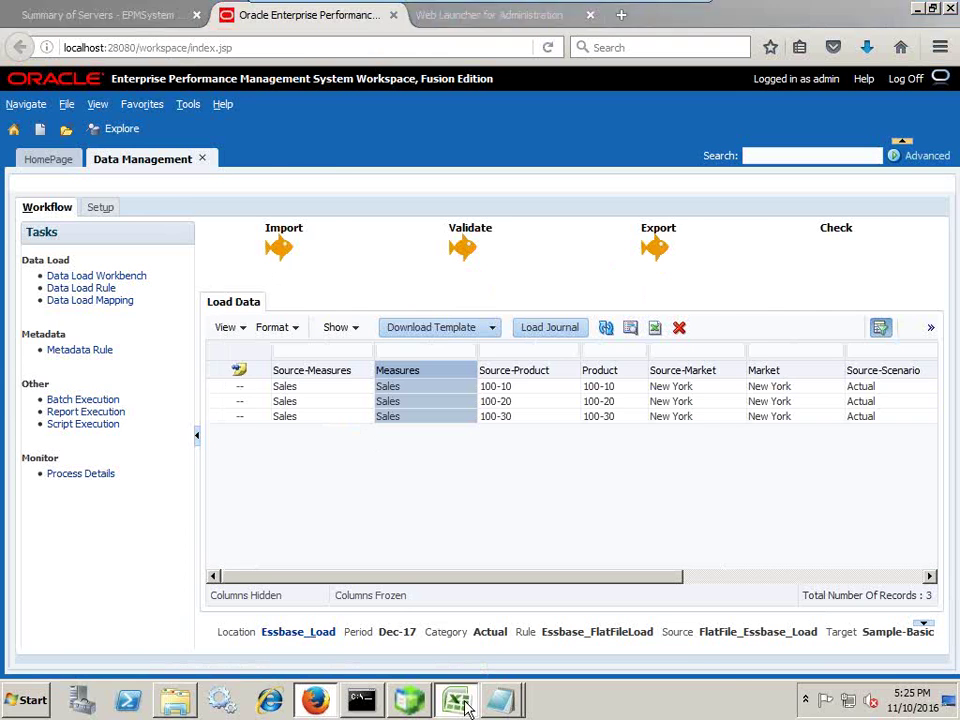
- Refresh the Smart View grid to show Jan values 100, 120, 130, with Sample_Basic_Data1 beside it
{"action": "left_click", "coordinate": [507, 80]}
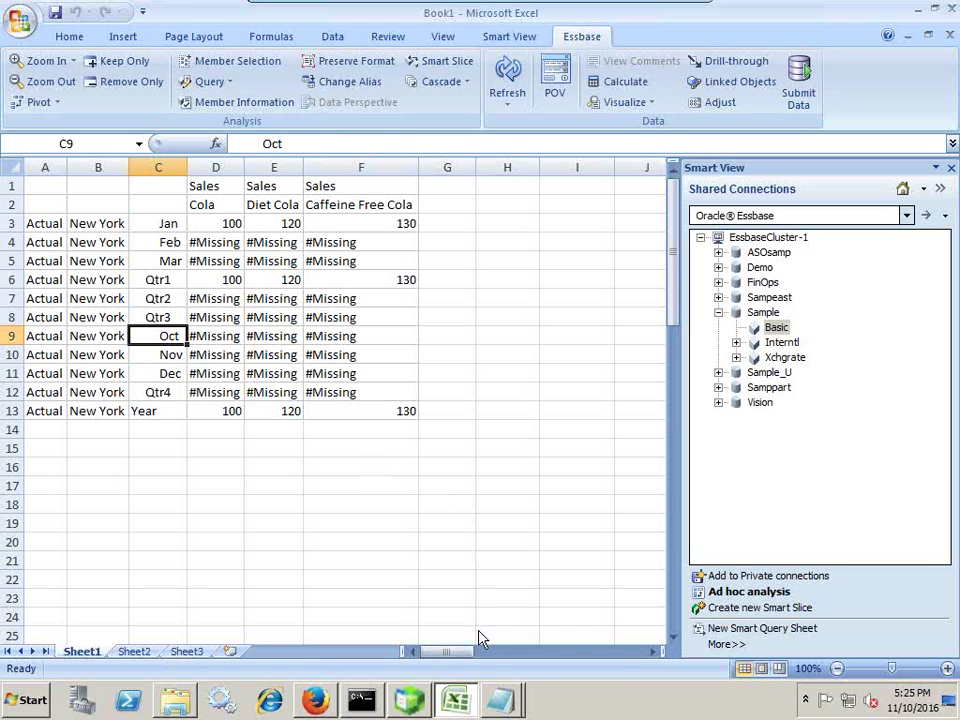
{"action": "left_click", "coordinate": [500, 700]}
{"action": "left_click", "coordinate": [493, 658]}
{"action": "left_click_drag", "start_coordinate": [352, 463], "coordinate": [243, 438]}
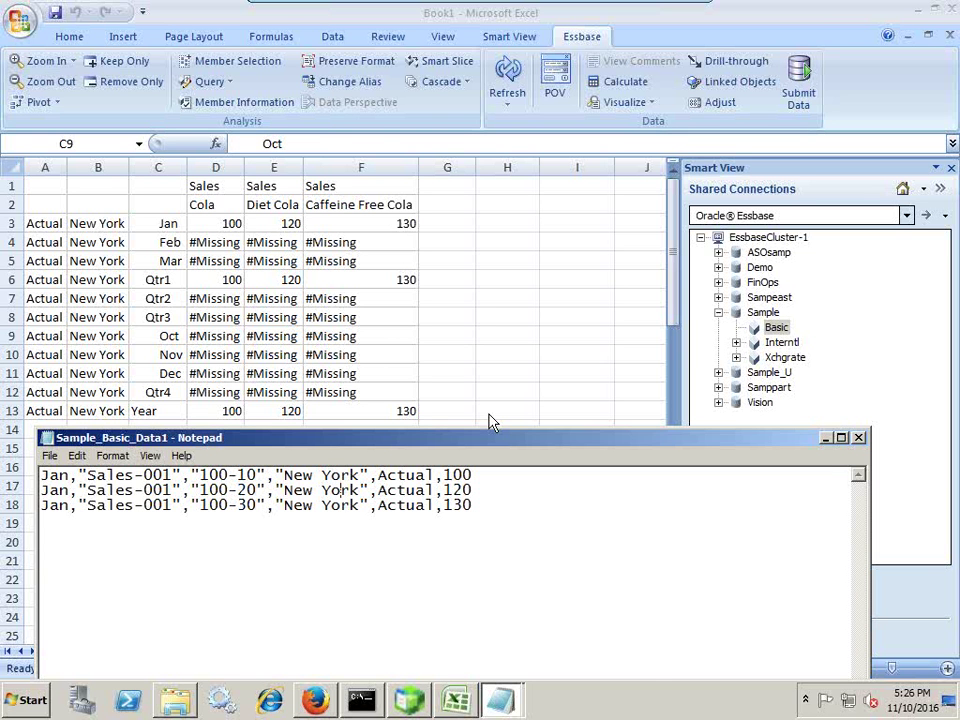
- Minimise the virtual machine and bring up the slide explaining split and strip functions
{"action": "mouse_move", "coordinate": [733, 8]}
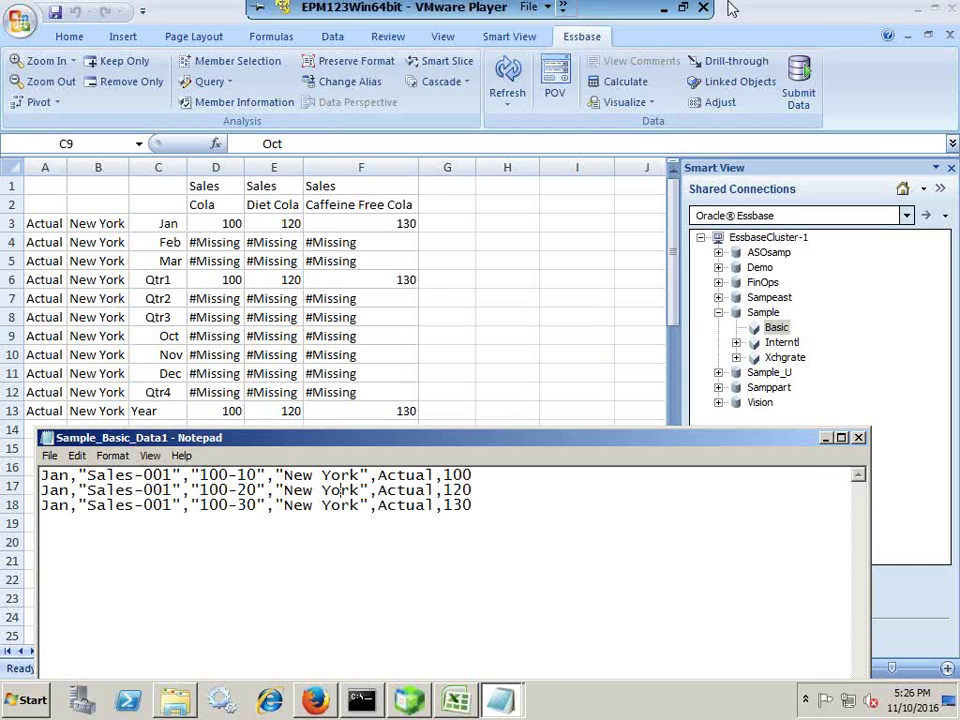
{"action": "left_click", "coordinate": [665, 18]}
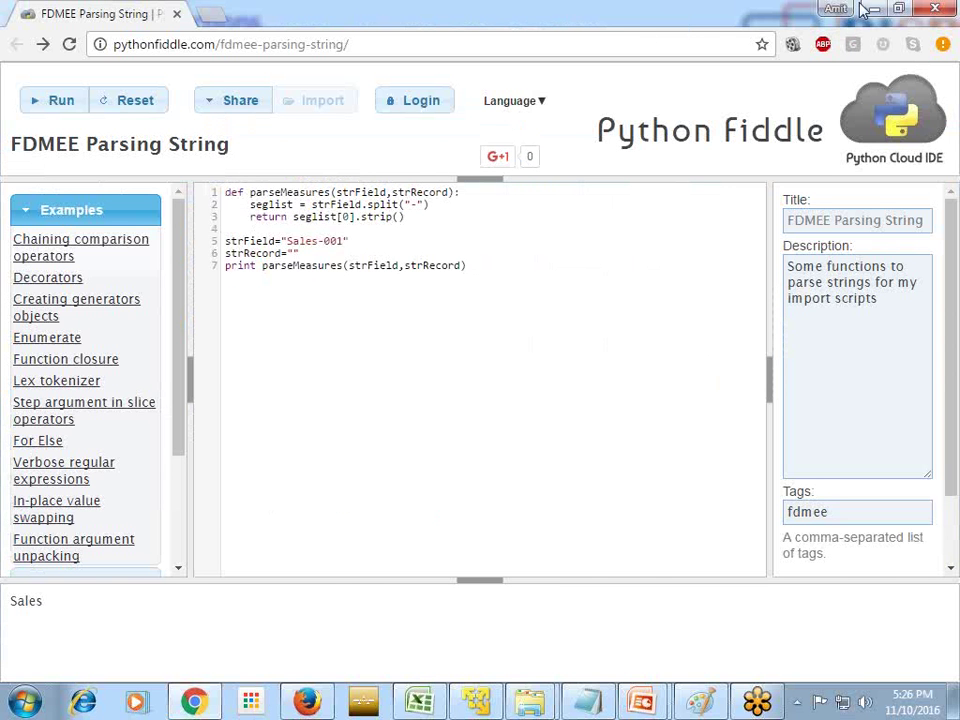
{"action": "key", "text": "alt+Tab"}
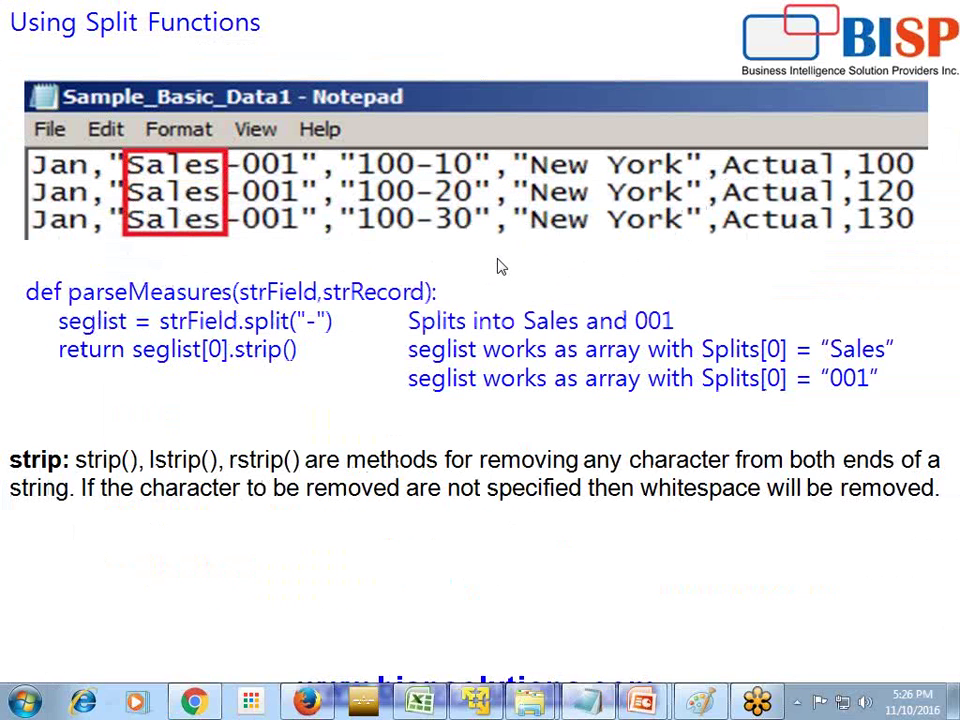